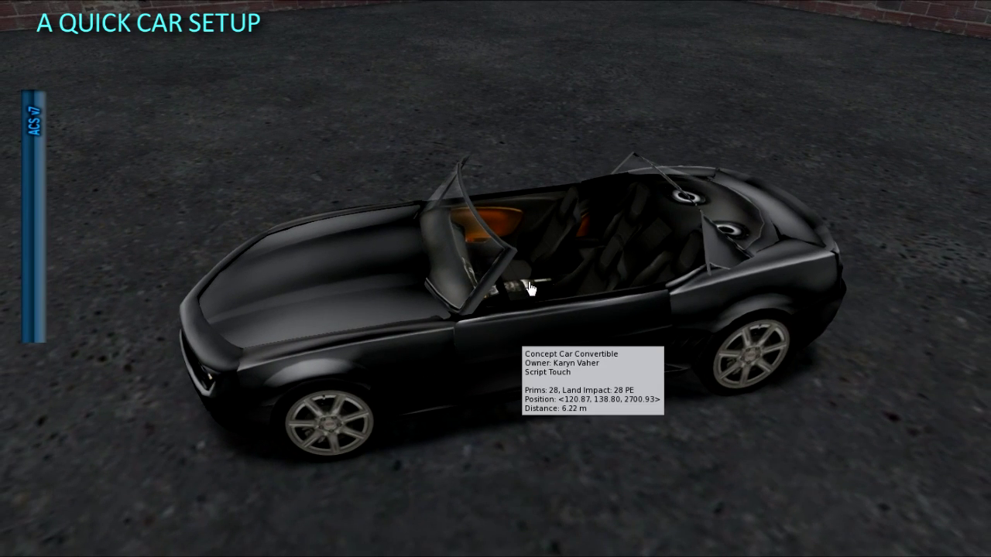
# - Add the !+ACSv7.0 Mechanic Tool+ script to the contents of the Concept Car Convertible and close the object editor
pyautogui.rightClick(555, 307)
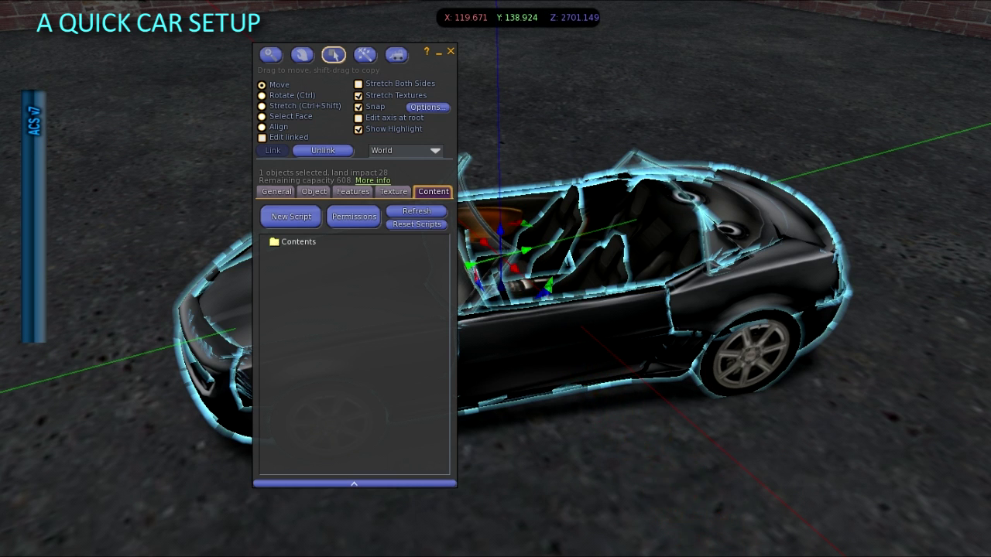
pyautogui.moveTo(495, 323); pyautogui.dragTo(373, 349)
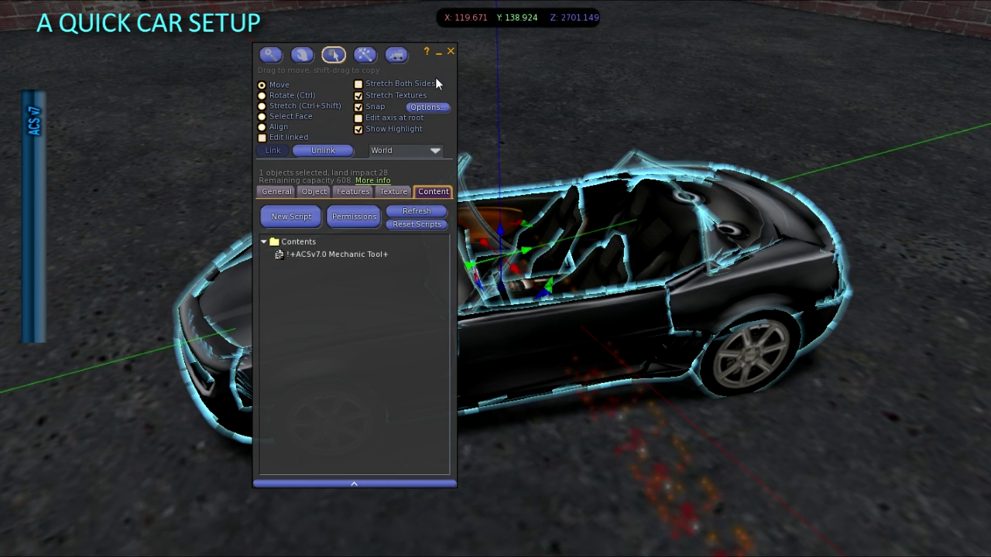
pyautogui.click(450, 51)
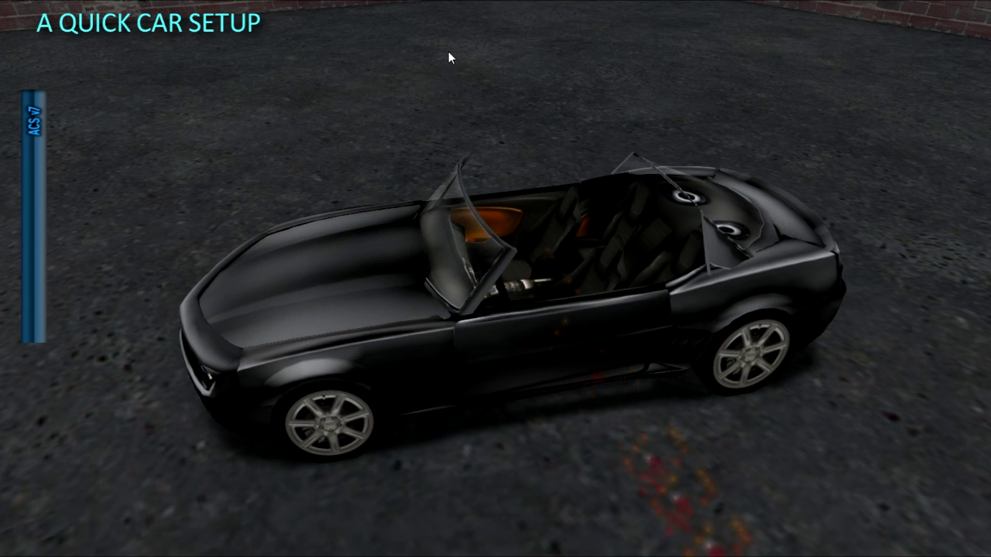
# - Open the ACS v7 HUD display and connect it to the Concept Car Convertible
pyautogui.click(31, 247)
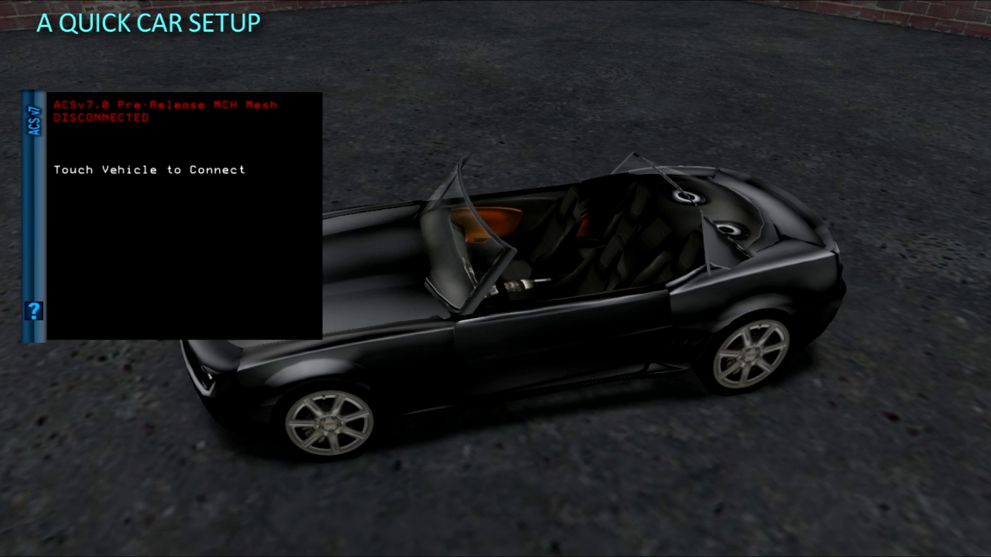
pyautogui.click(484, 390)
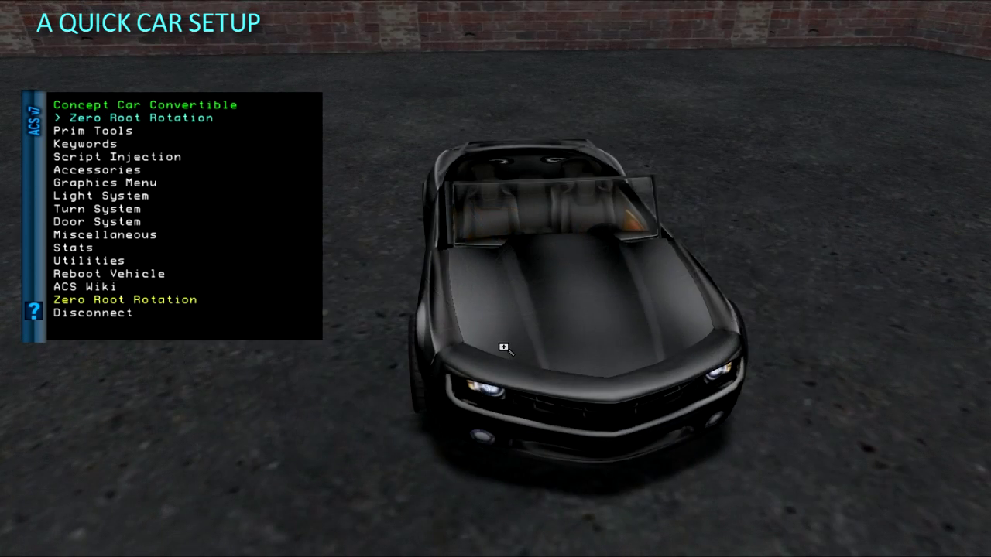
pyautogui.keyDown('alt'); pyautogui.moveTo(517, 337); pyautogui.dragTo(517, 348); pyautogui.keyUp('alt')
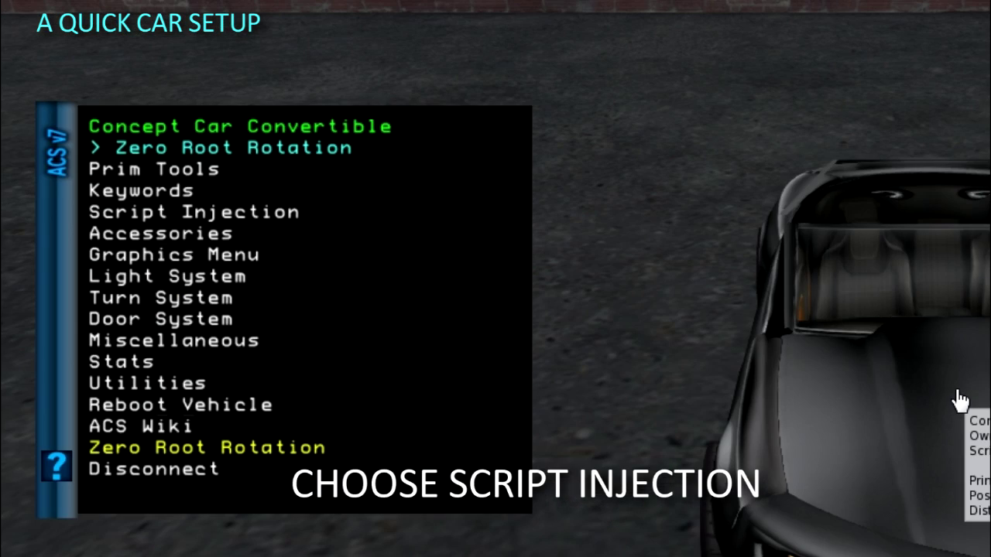
# - Inject the STOCK ACS CAR root scripts into the convertible
pyautogui.click(147, 221)
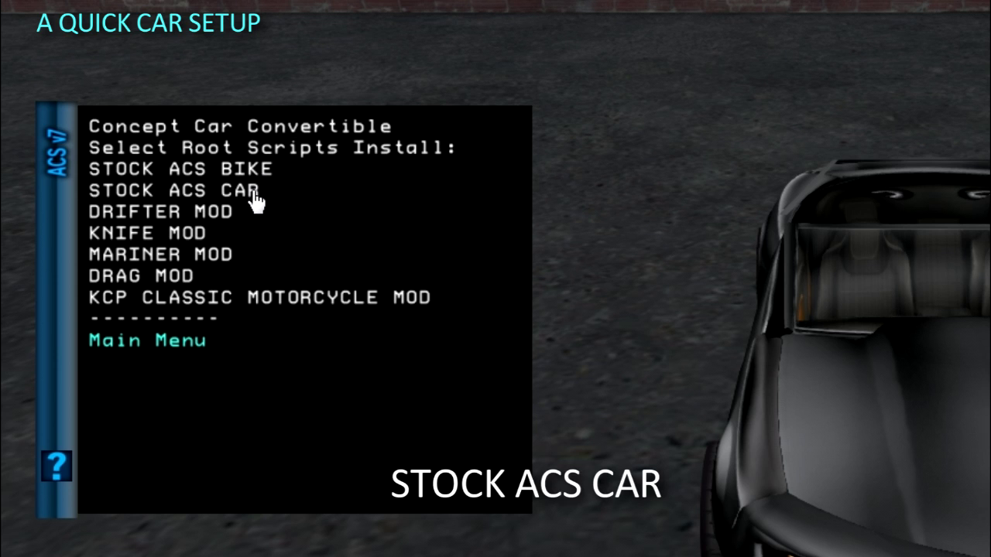
pyautogui.click(255, 200)
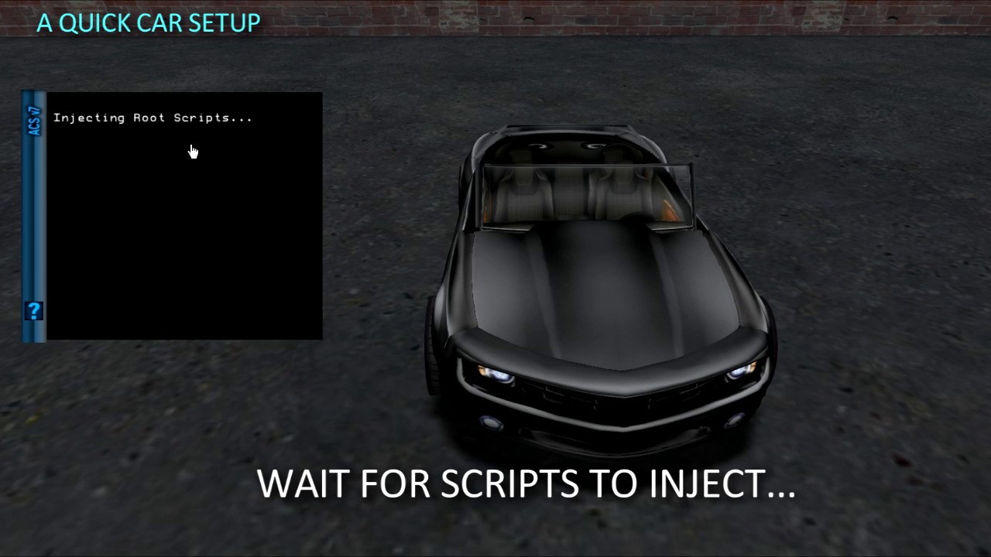
pyautogui.keyDown('ctrl'); pyautogui.keyDown('alt'); pyautogui.moveTo(507, 286); pyautogui.dragTo(515, 318); pyautogui.keyUp('alt'); pyautogui.keyUp('ctrl')
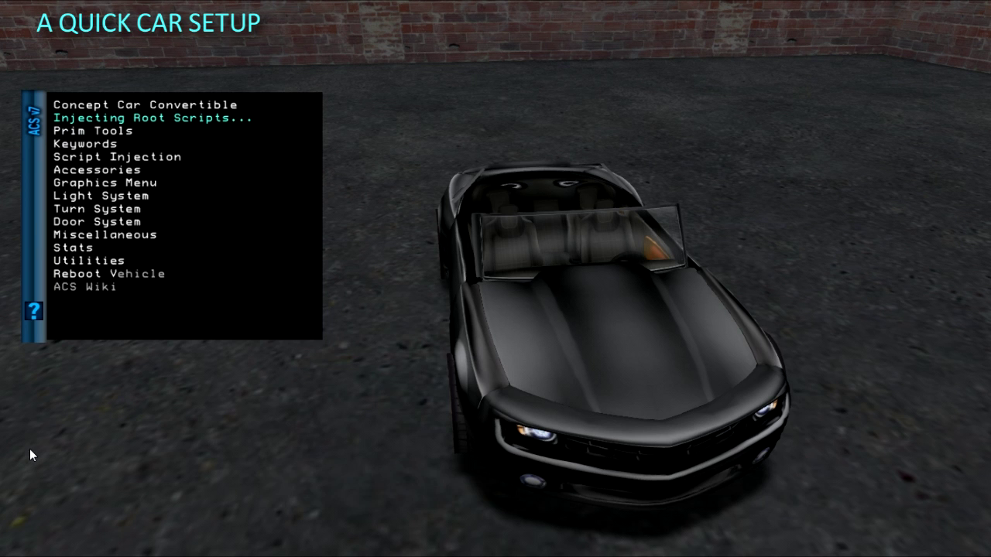
# - Open the car's contents for editing and disable next-owner Transfer on the _ACSv7.0 Engine ACS script
pyautogui.rightClick(523, 314)
pyautogui.click(547, 340)
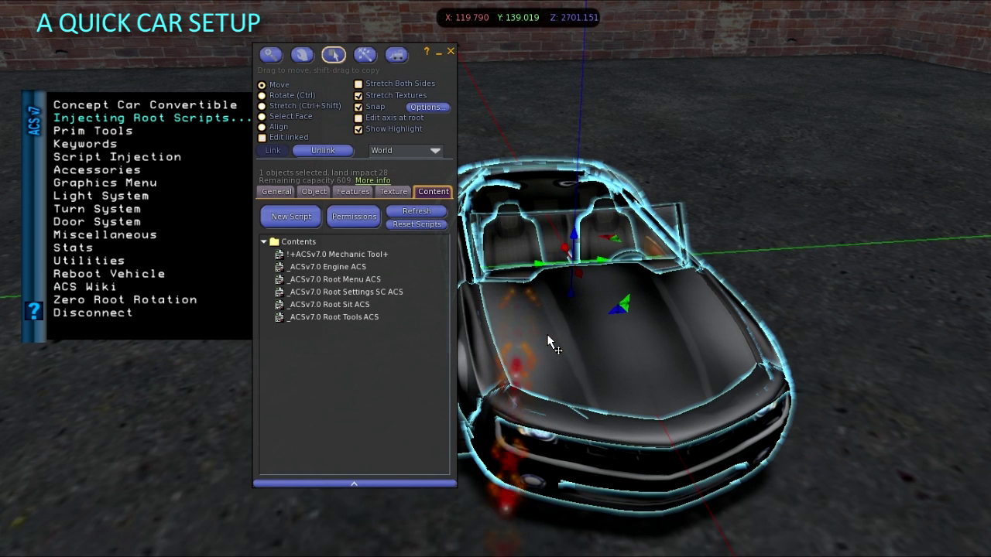
pyautogui.rightClick(337, 267)
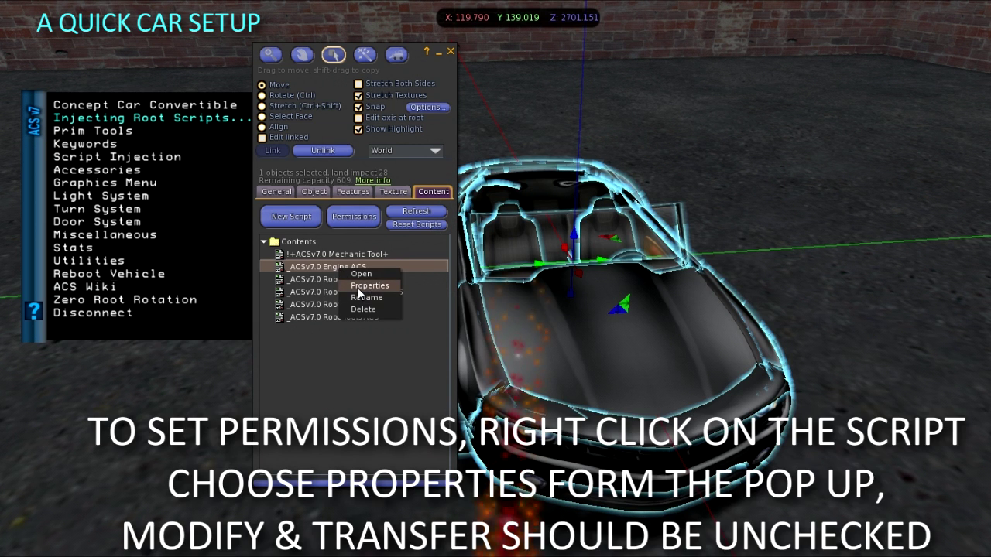
pyautogui.click(370, 285)
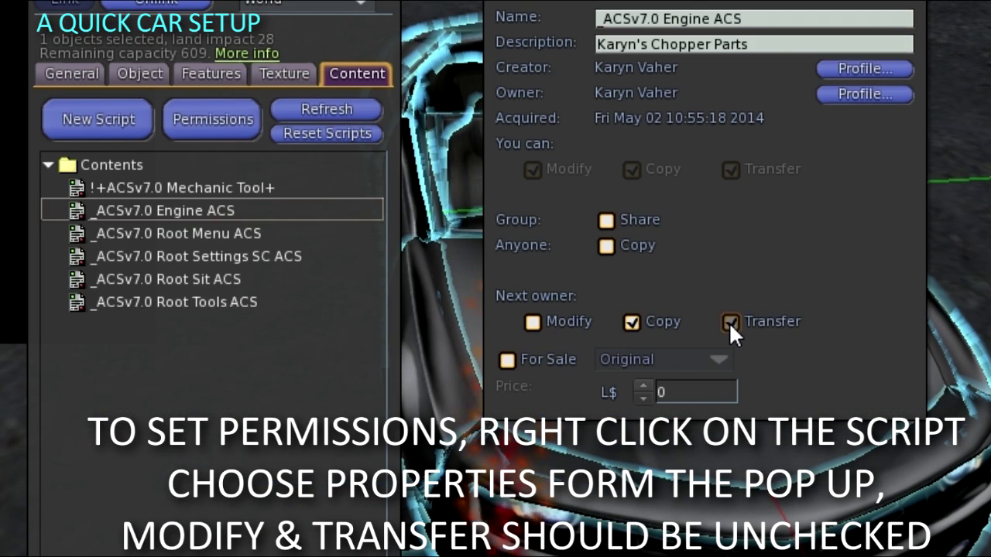
pyautogui.click(730, 322)
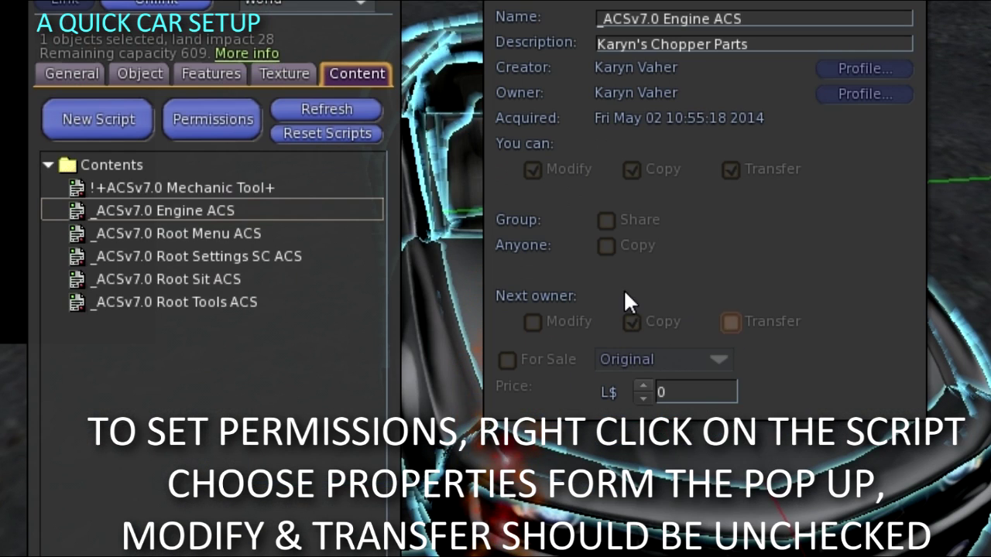
# - Disable next-owner Transfer in the properties of the _ACSv7.0 Root Menu ACS script
pyautogui.click(260, 232)
pyautogui.rightClick(260, 232)
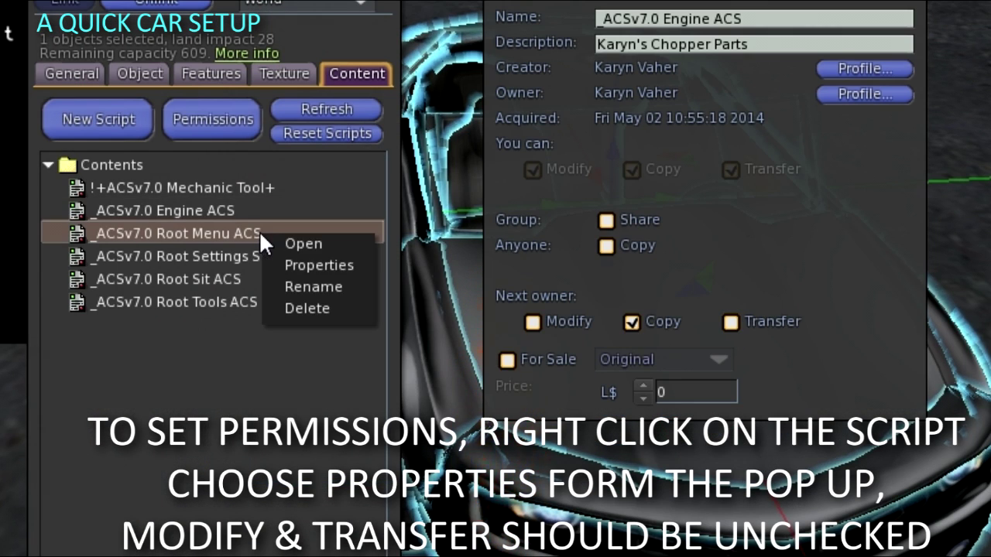
pyautogui.click(288, 265)
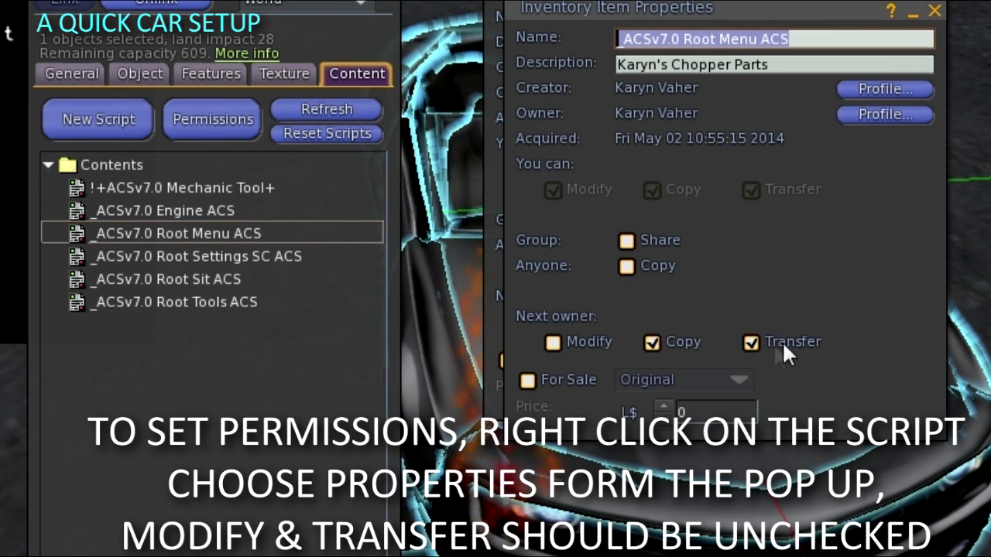
pyautogui.click(754, 340)
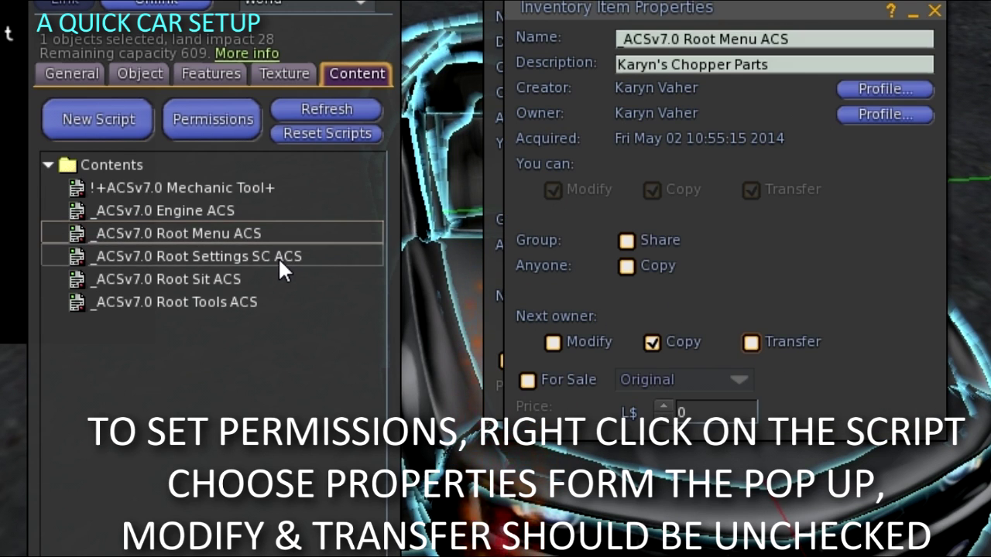
# - Disable next-owner Modify and Transfer in the properties of the _ACSv7.0 Root Settings SC ACS script
pyautogui.click(278, 256)
pyautogui.rightClick(277, 257)
pyautogui.click(307, 289)
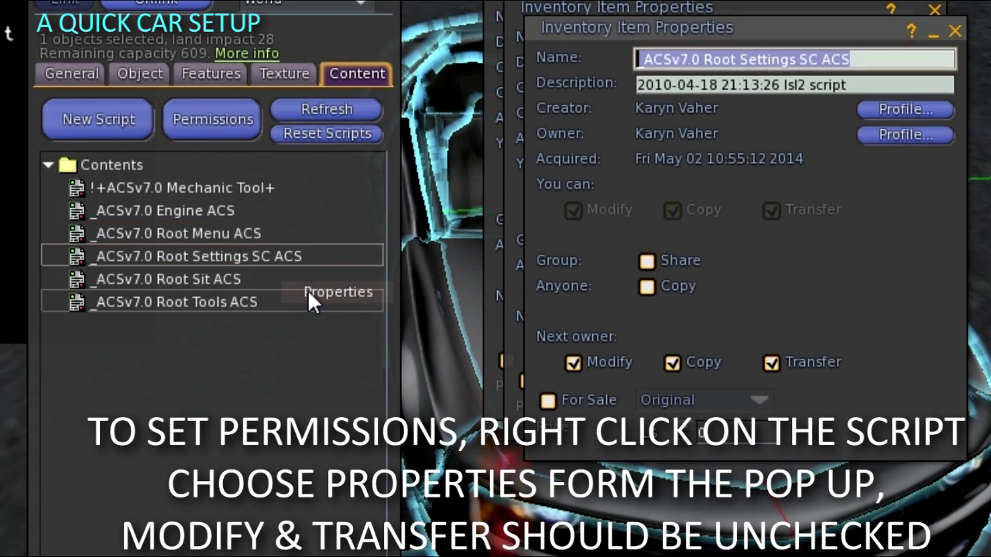
pyautogui.click(571, 363)
pyautogui.click(772, 363)
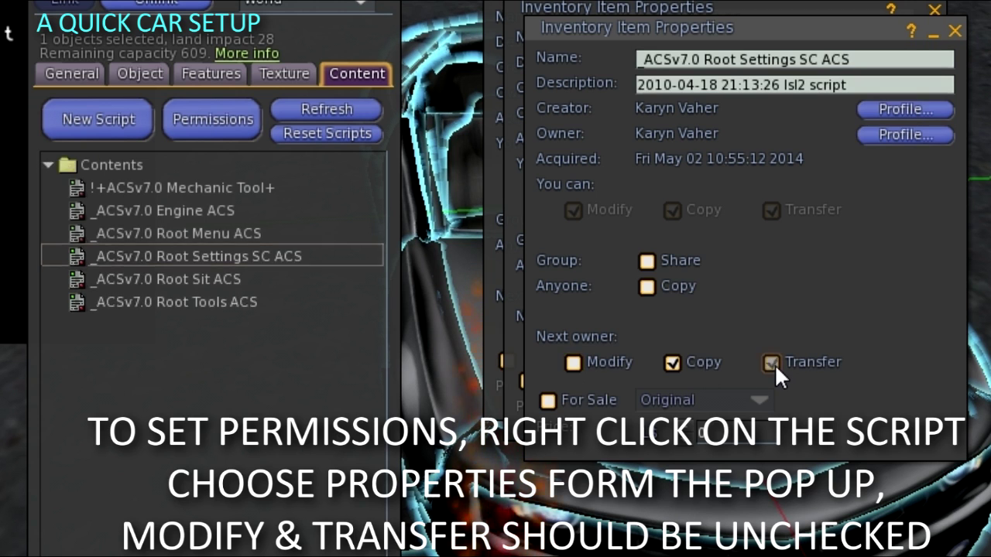
# - Disable next-owner Transfer in the properties of the _ACSv7.0 Root Sit ACS script
pyautogui.click(198, 276)
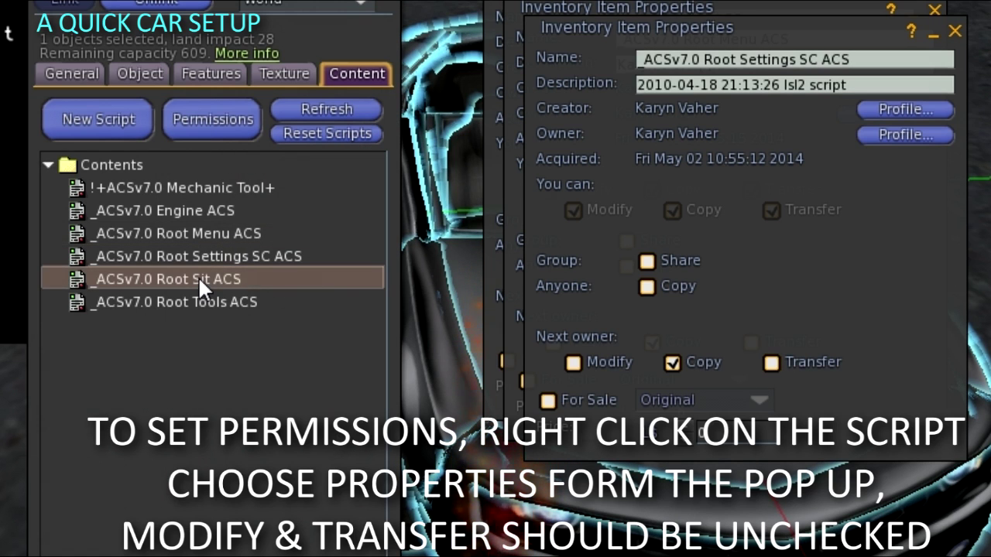
pyautogui.rightClick(198, 277)
pyautogui.click(232, 310)
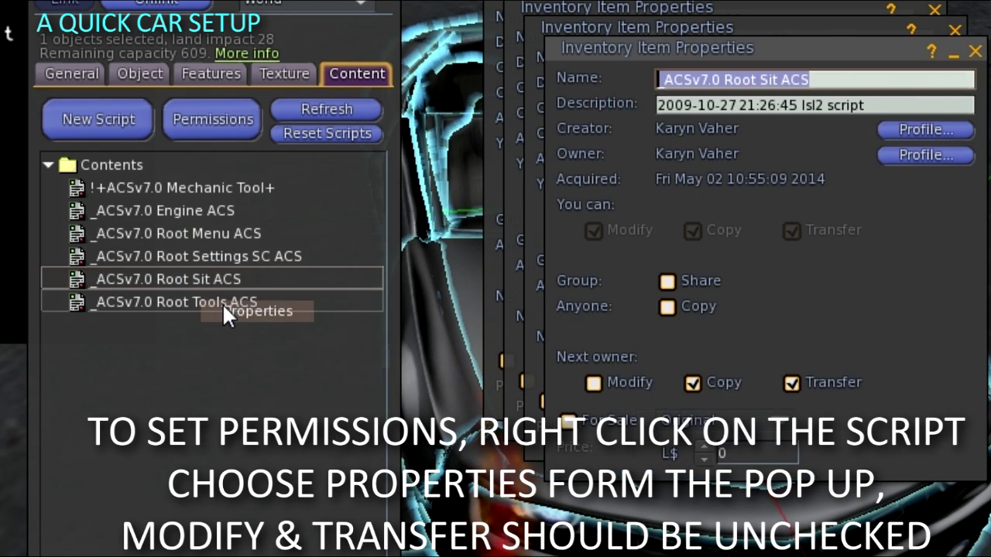
pyautogui.click(791, 383)
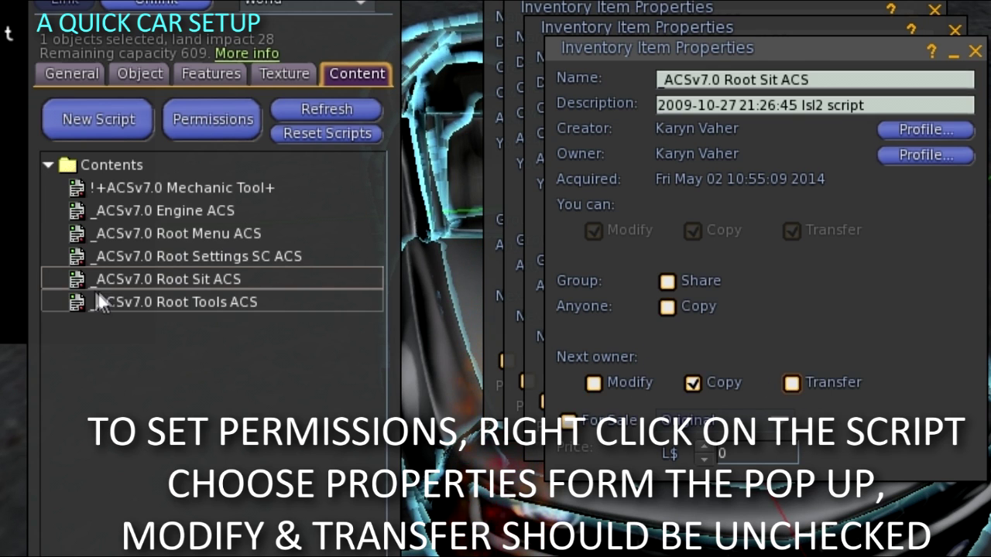
# - Disable next-owner Transfer in the properties of the _ACSv7.0 Root Tools ACS script
pyautogui.click(206, 302)
pyautogui.rightClick(206, 302)
pyautogui.click(230, 334)
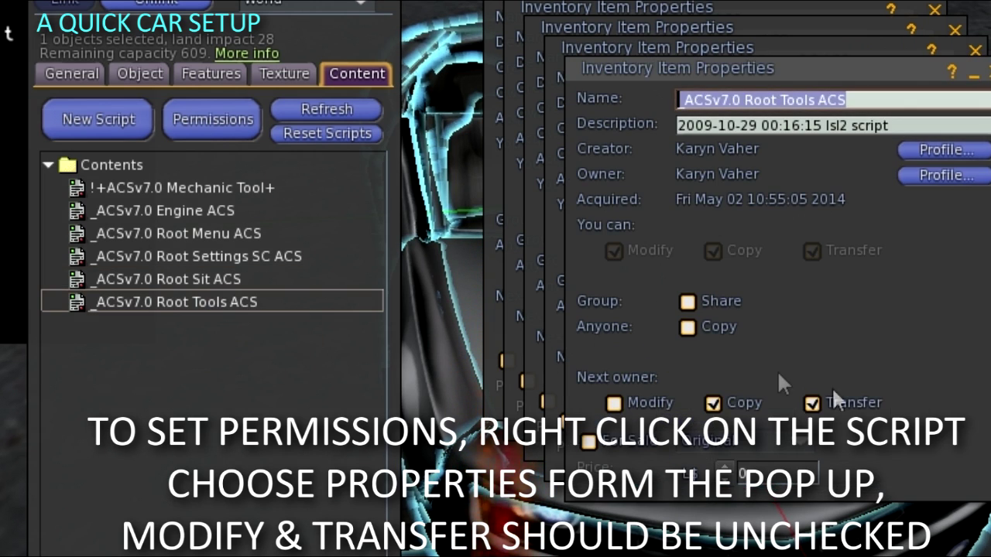
pyautogui.click(811, 402)
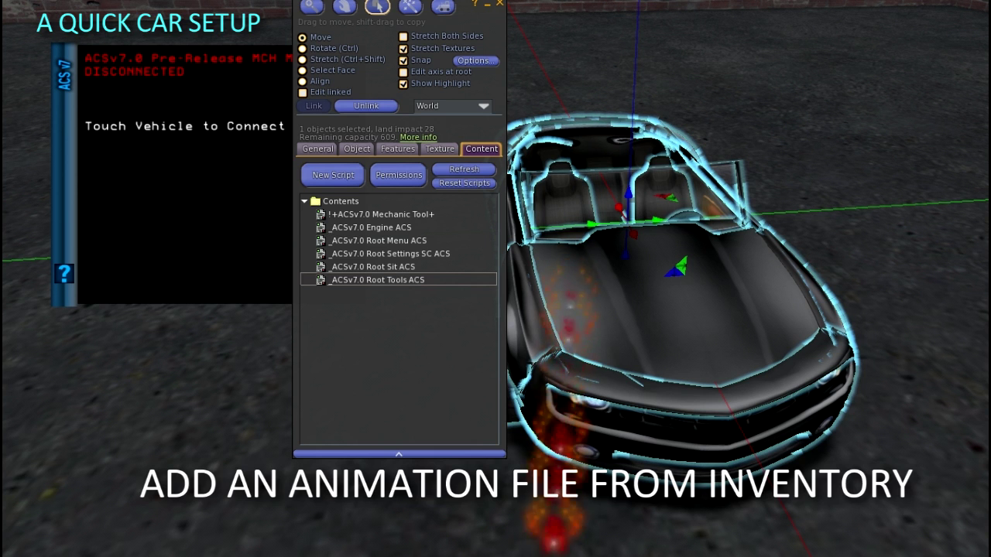
# - Add the Auto Drive Low animation from inventory to the car's contents, close the editor and reconnect the HUD to the car
pyautogui.moveTo(415, 292); pyautogui.dragTo(415, 292)
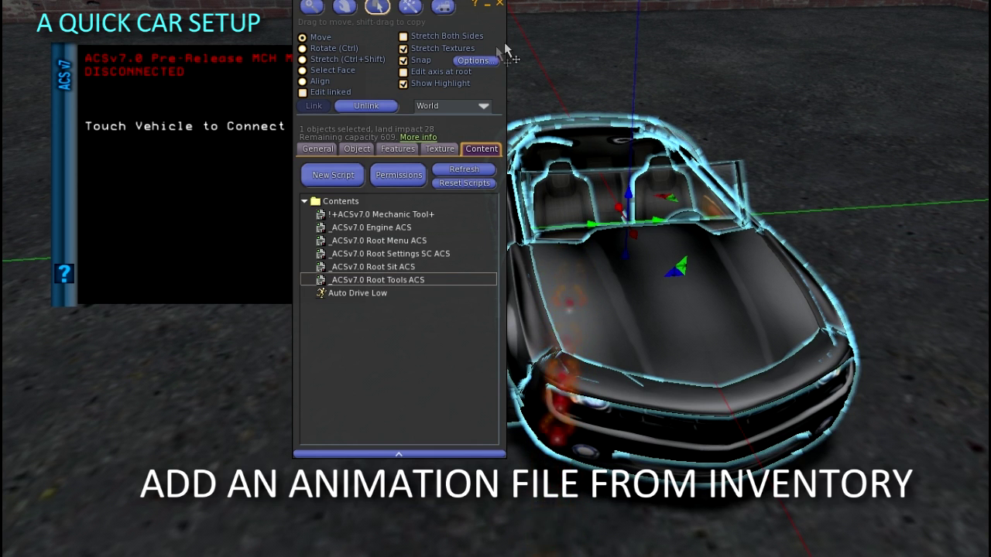
pyautogui.click(499, 6)
pyautogui.click(543, 304)
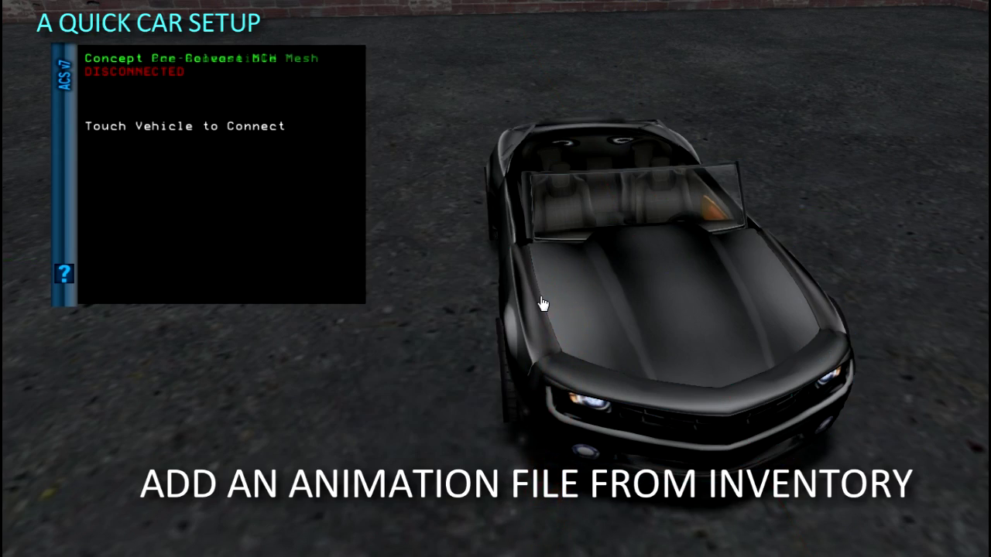
pyautogui.keyDown('ctrl'); pyautogui.keyDown('alt'); pyautogui.moveTo(542, 304); pyautogui.dragTo(568, 299); pyautogui.keyUp('alt'); pyautogui.keyUp('ctrl')
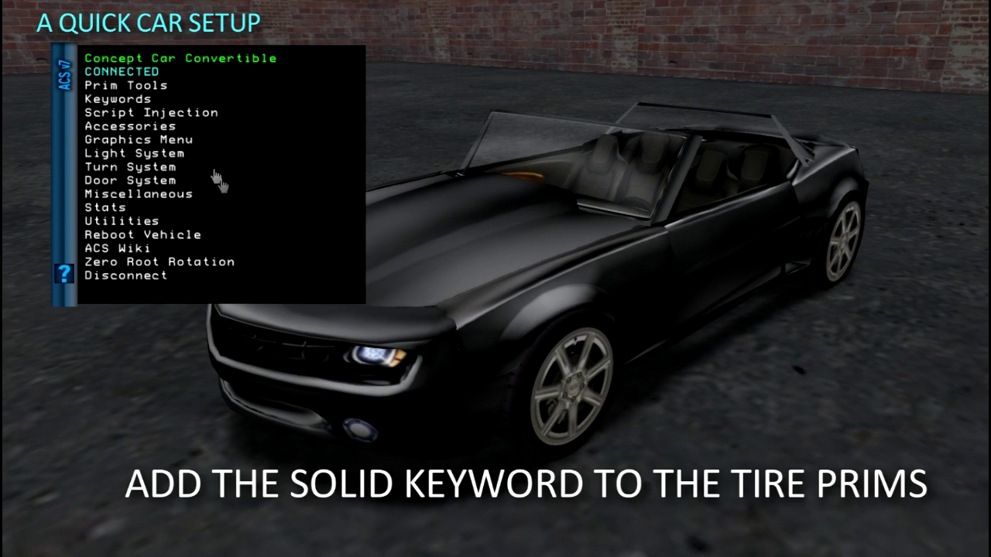
# - Assign the solid keyword to the front and rear wheel prims on the car's left side
pyautogui.click(123, 104)
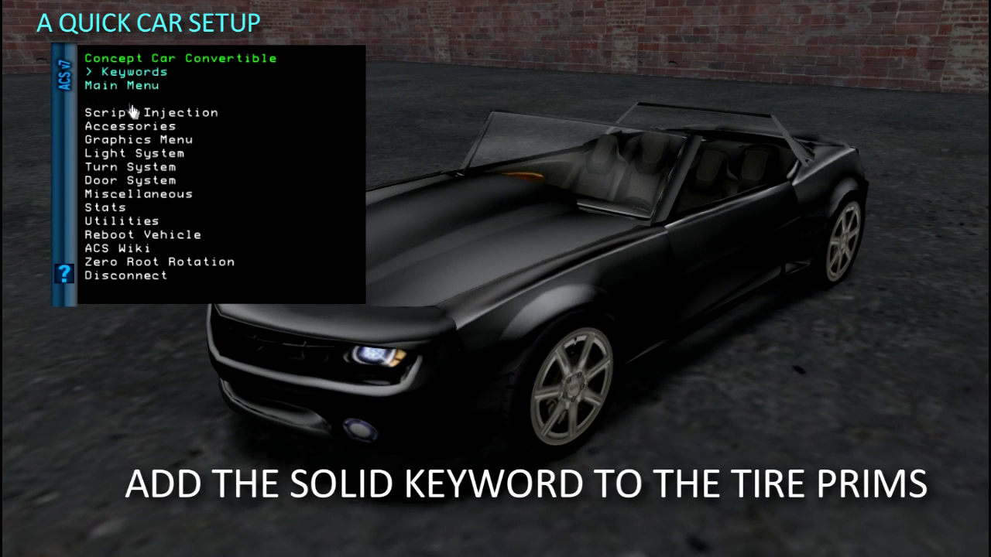
pyautogui.keyDown('alt'); pyautogui.moveTo(602, 365); pyautogui.dragTo(572, 301); pyautogui.keyUp('alt')
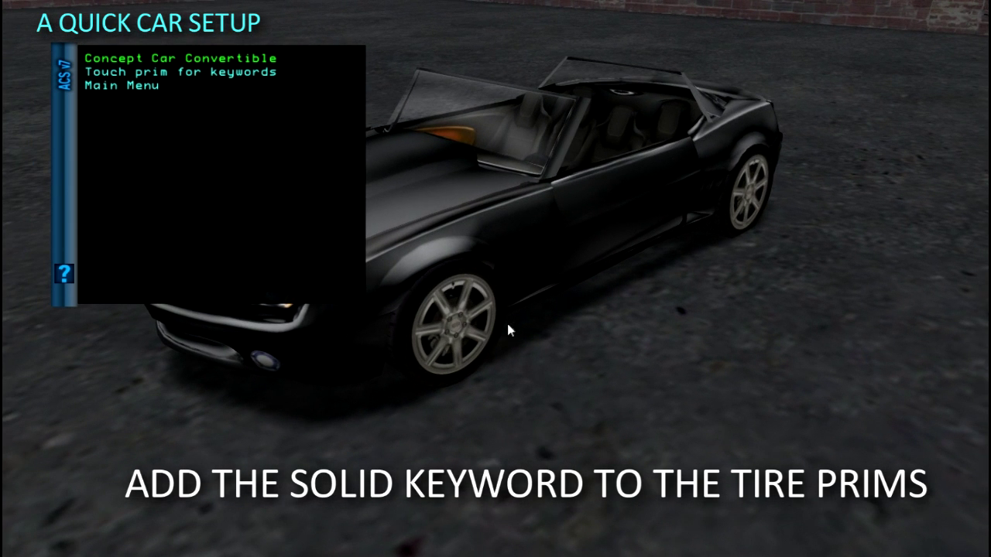
pyautogui.click(457, 329)
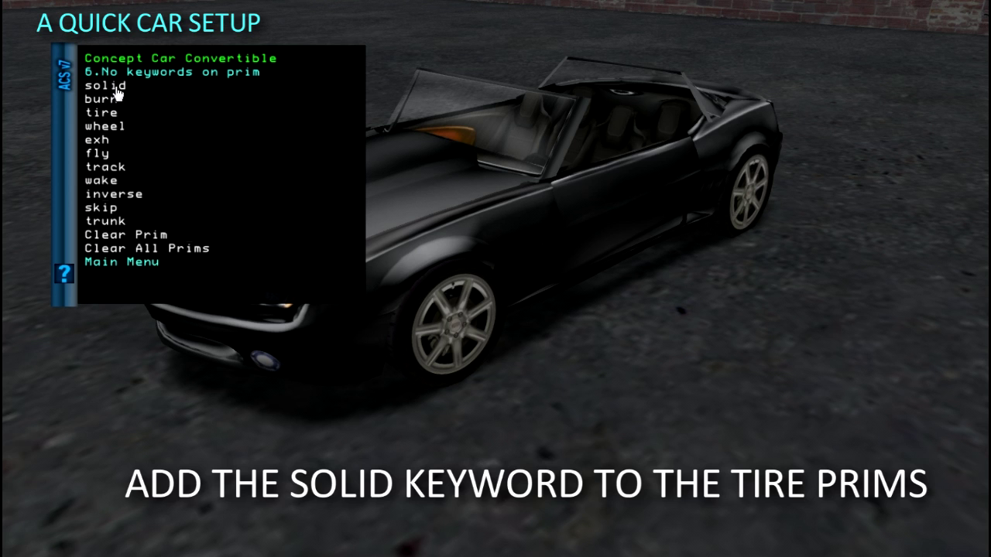
pyautogui.click(115, 89)
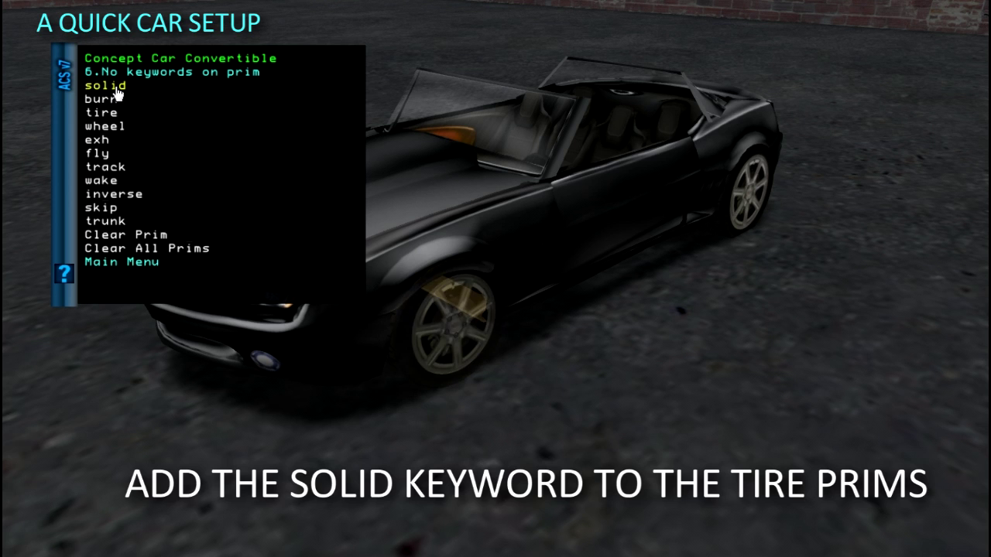
pyautogui.click(747, 211)
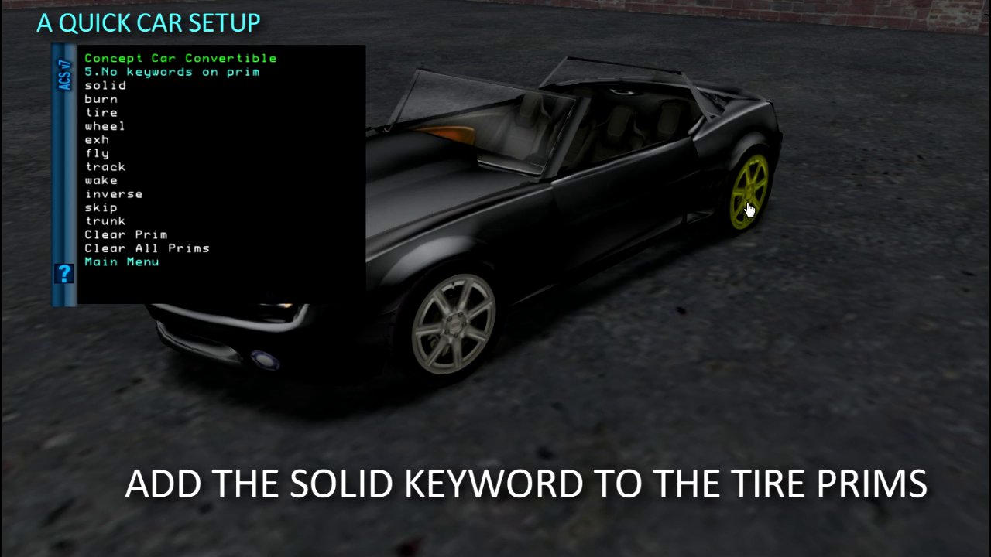
pyautogui.click(114, 89)
# - Assign the solid keyword to the front and rear wheel prims on the car's right side
pyautogui.keyDown('alt'); pyautogui.moveTo(424, 213); pyautogui.dragTo(571, 300); pyautogui.keyUp('alt')
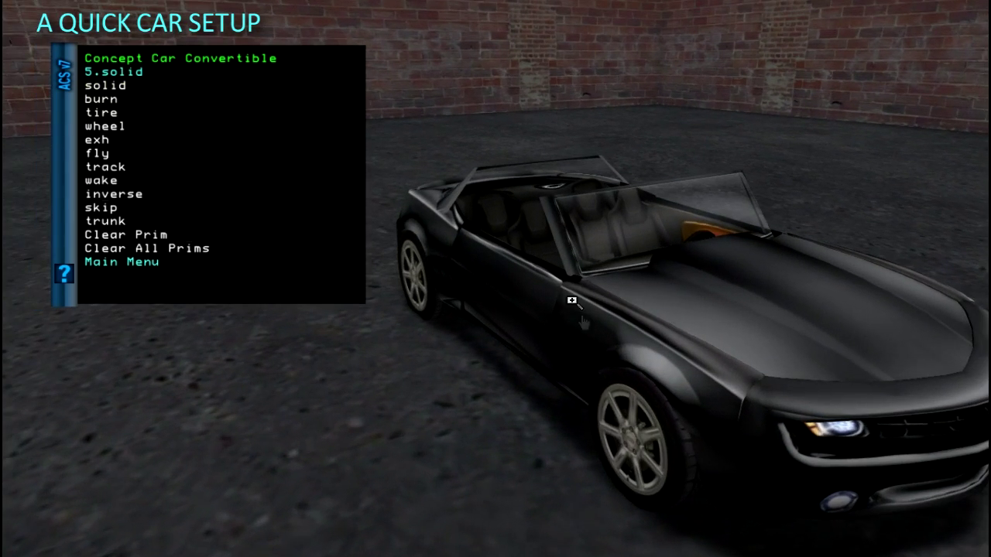
pyautogui.click(616, 424)
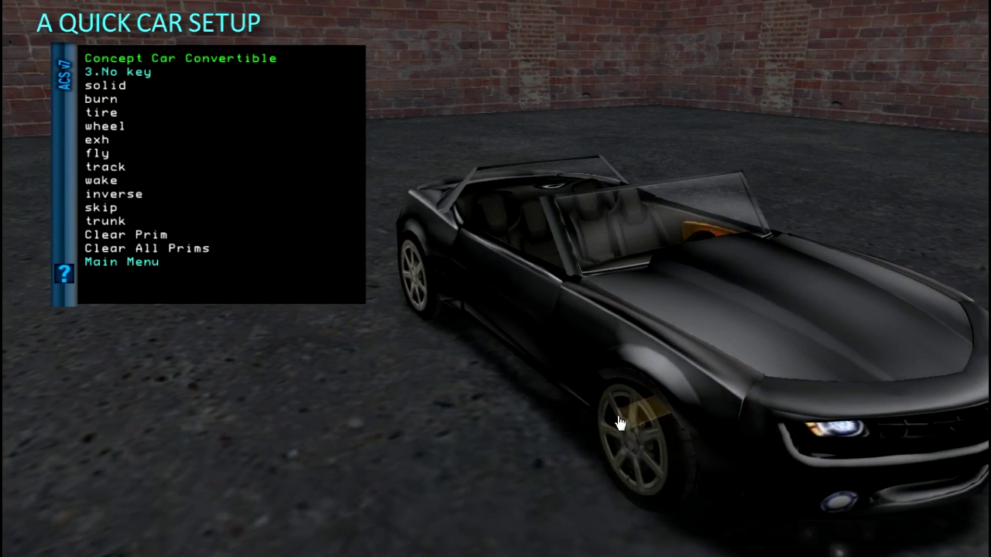
pyautogui.click(126, 92)
pyautogui.click(416, 286)
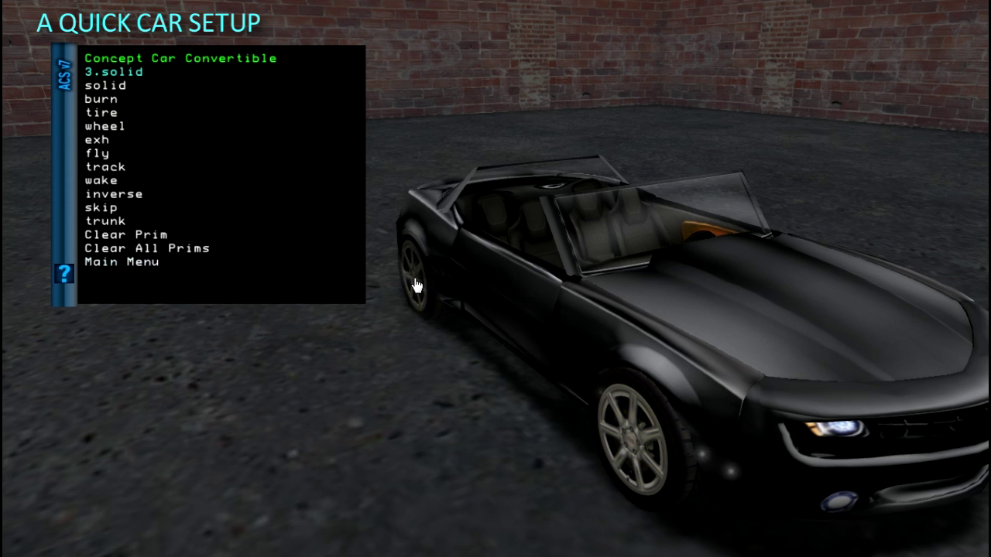
pyautogui.click(112, 90)
pyautogui.keyDown('alt'); pyautogui.moveTo(758, 327); pyautogui.dragTo(569, 298); pyautogui.keyUp('alt')
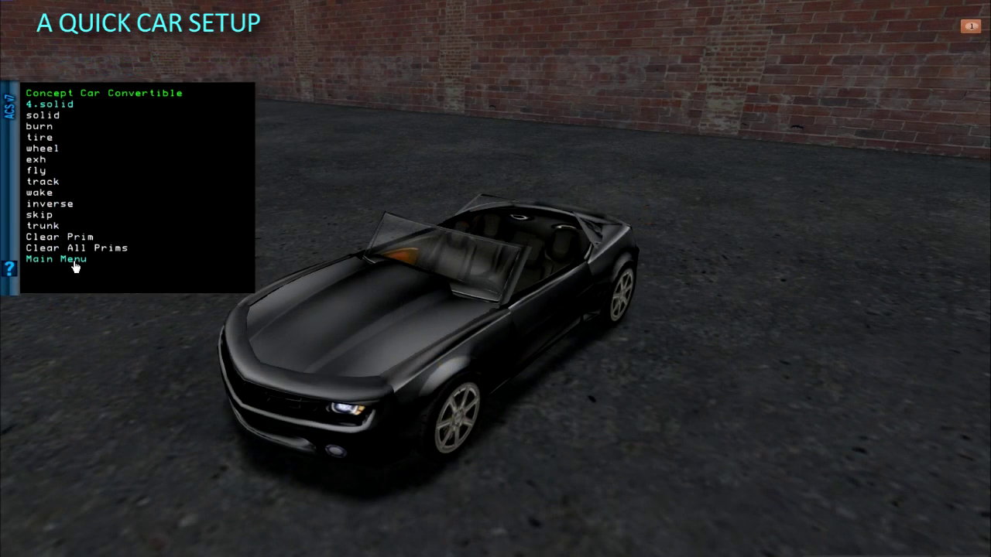
# - Return to the ACS main menu, reboot the vehicle and ride the convertible
pyautogui.click(74, 261)
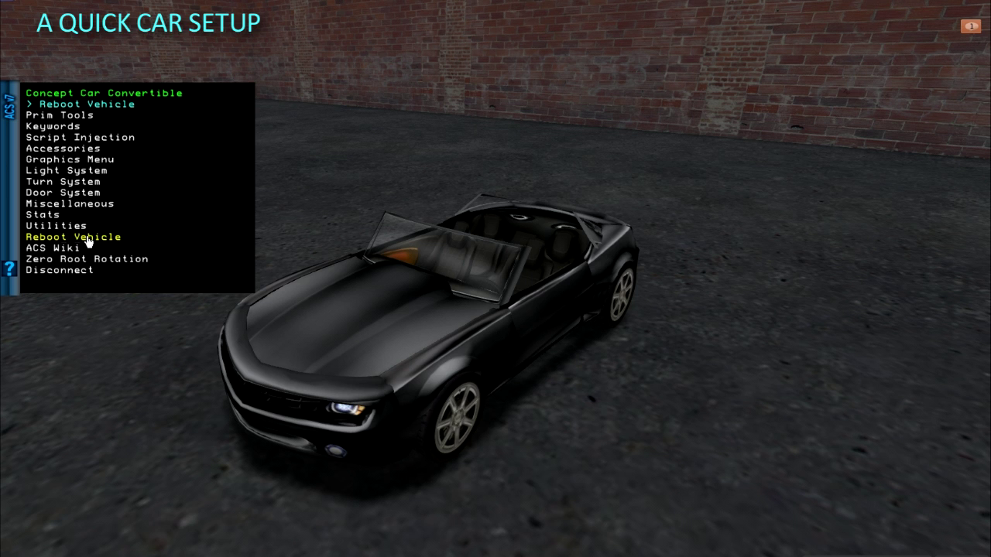
pyautogui.rightClick(446, 262)
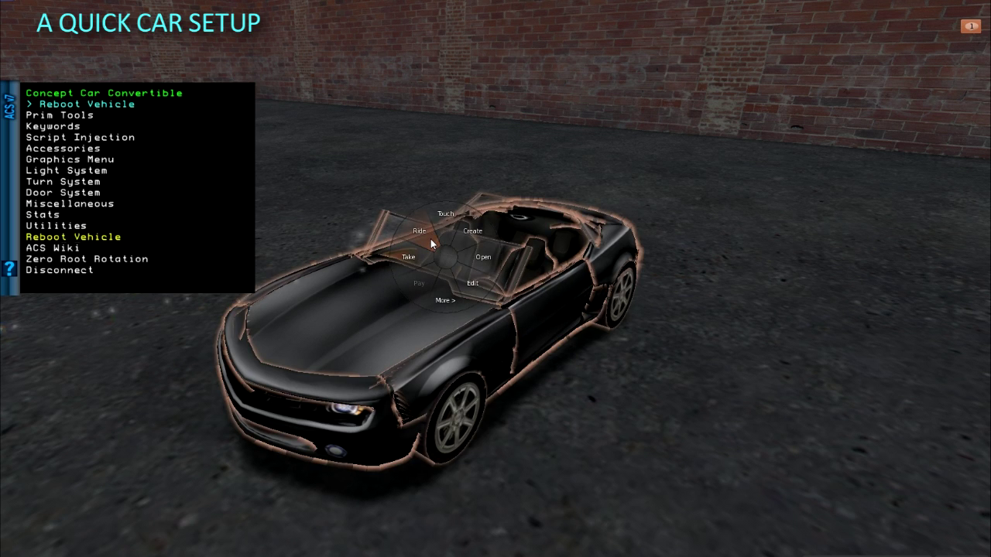
pyautogui.click(430, 240)
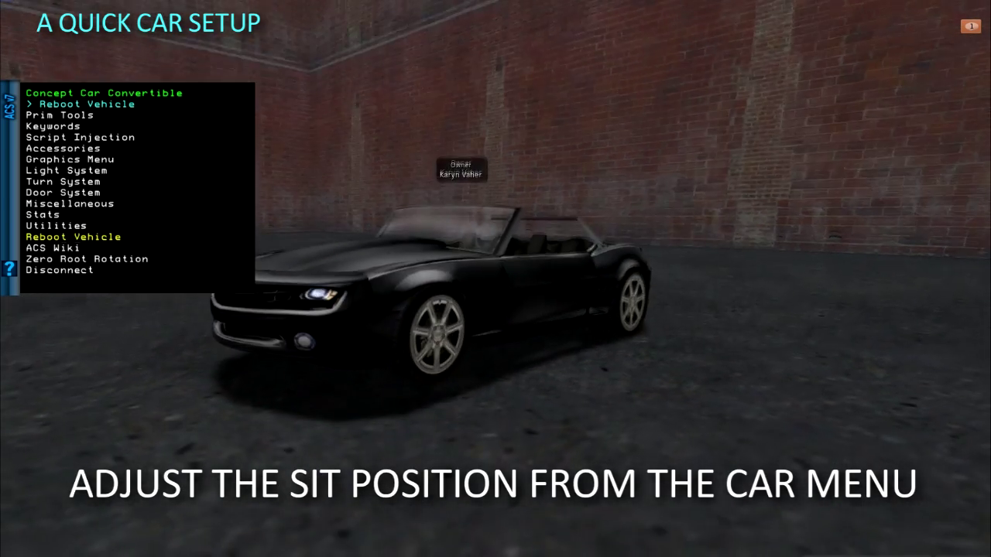
# - Open the sit position adjustment in the car's menu and raise the avatar in Up XL increments to seat height
pyautogui.keyDown('alt'); pyautogui.moveTo(464, 389); pyautogui.dragTo(495, 402); pyautogui.keyUp('alt')
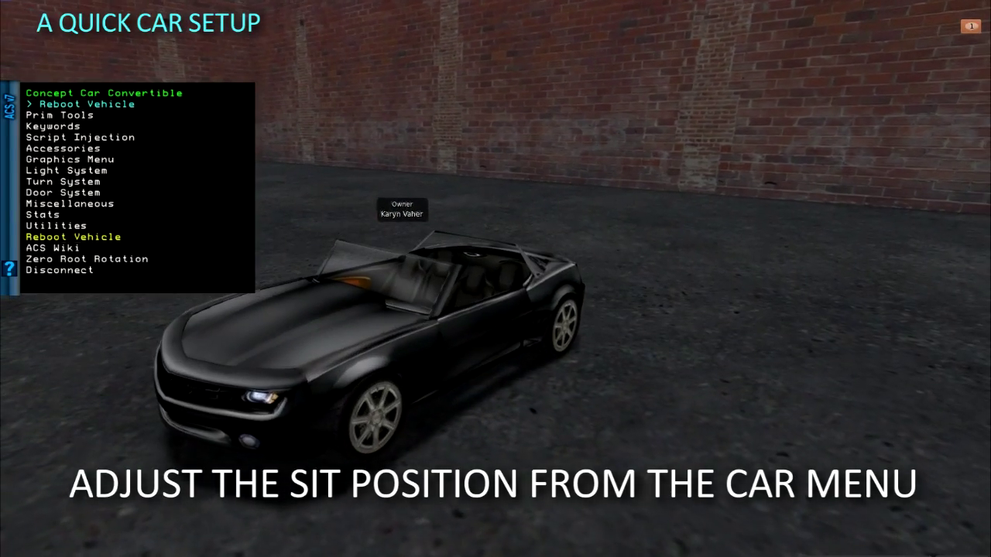
pyautogui.click(400, 348)
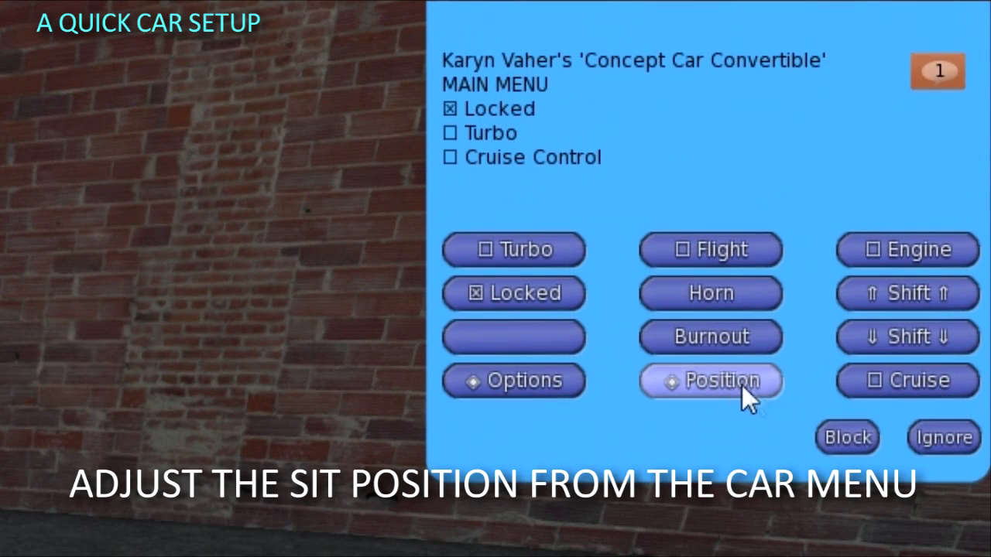
pyautogui.click(729, 377)
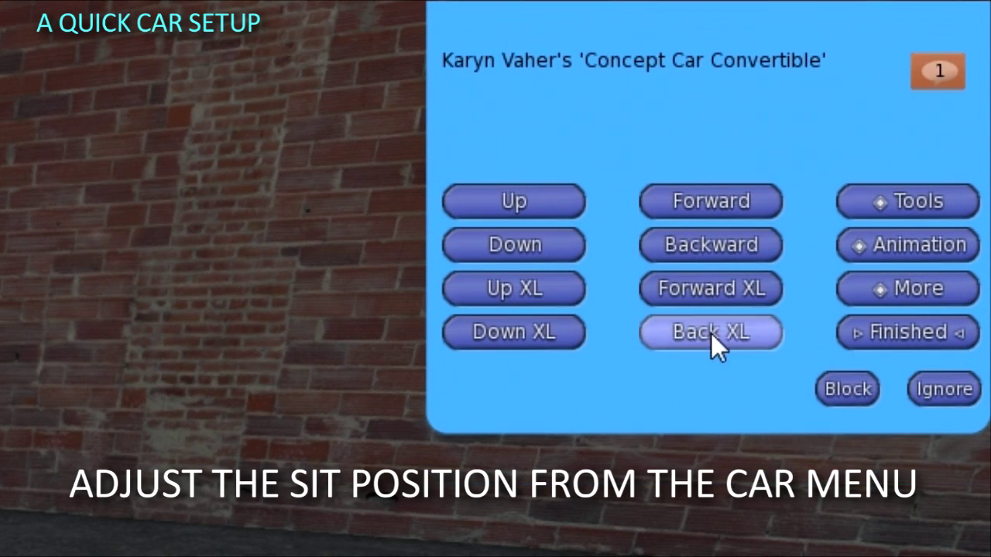
pyautogui.click(504, 299)
pyautogui.click(506, 299)
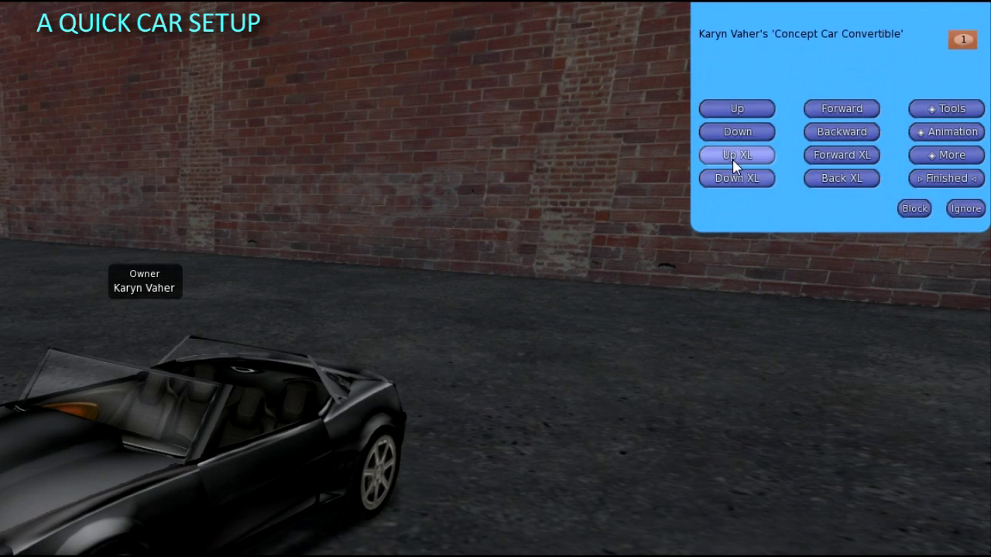
pyautogui.click(733, 166)
pyautogui.click(733, 166)
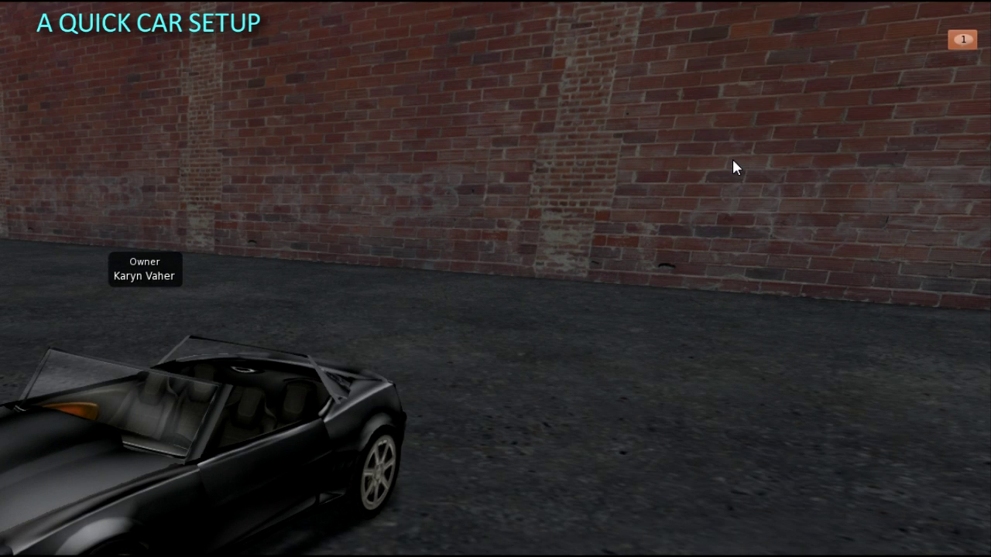
pyautogui.click(732, 161)
pyautogui.click(733, 161)
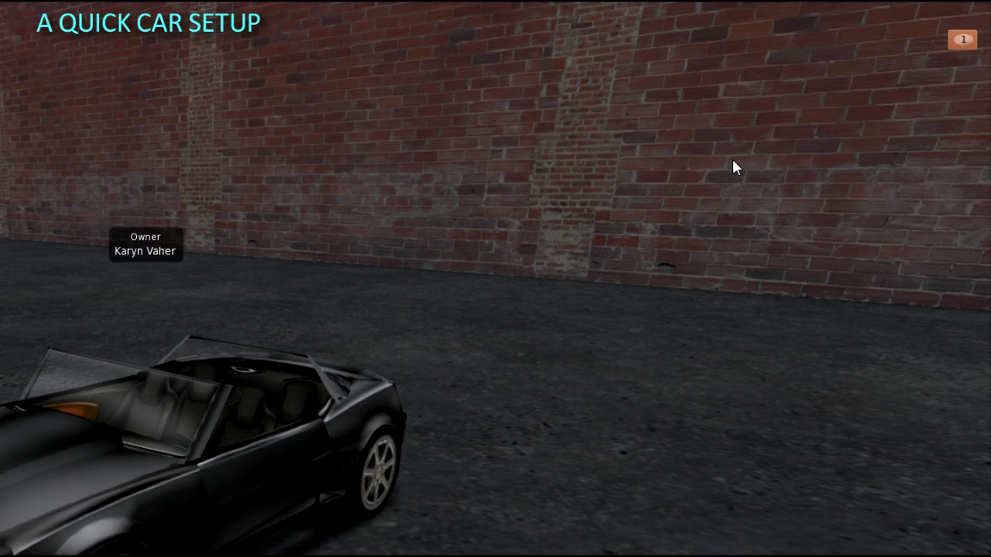
pyautogui.click(733, 161)
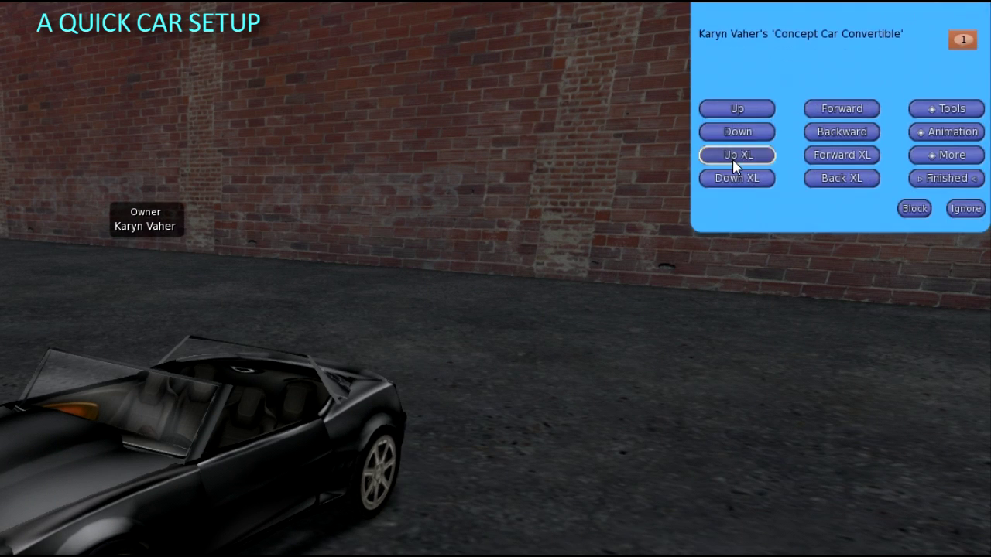
pyautogui.click(733, 164)
pyautogui.click(733, 164)
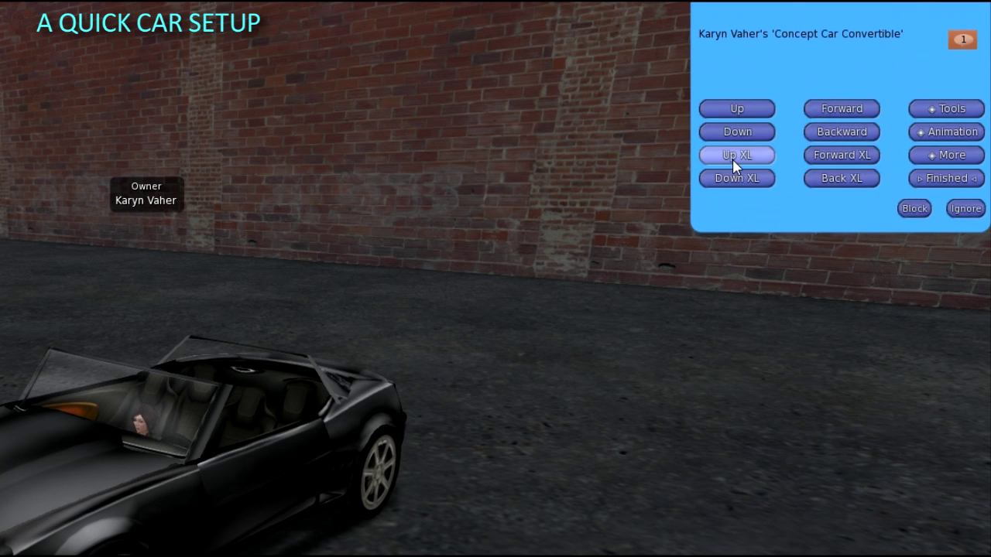
pyautogui.click(736, 155)
pyautogui.click(736, 155)
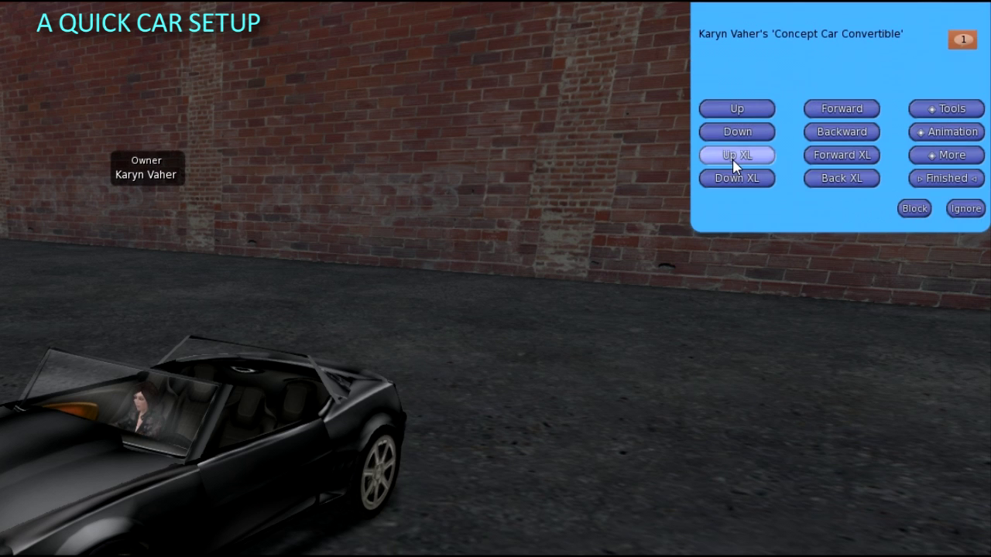
pyautogui.click(736, 156)
# - Move the avatar's sit position backward in Back XL increments, away from the windshield
pyautogui.keyDown('ctrl'); pyautogui.keyDown('alt'); pyautogui.moveTo(135, 391); pyautogui.dragTo(209, 348); pyautogui.keyUp('alt'); pyautogui.keyUp('ctrl')
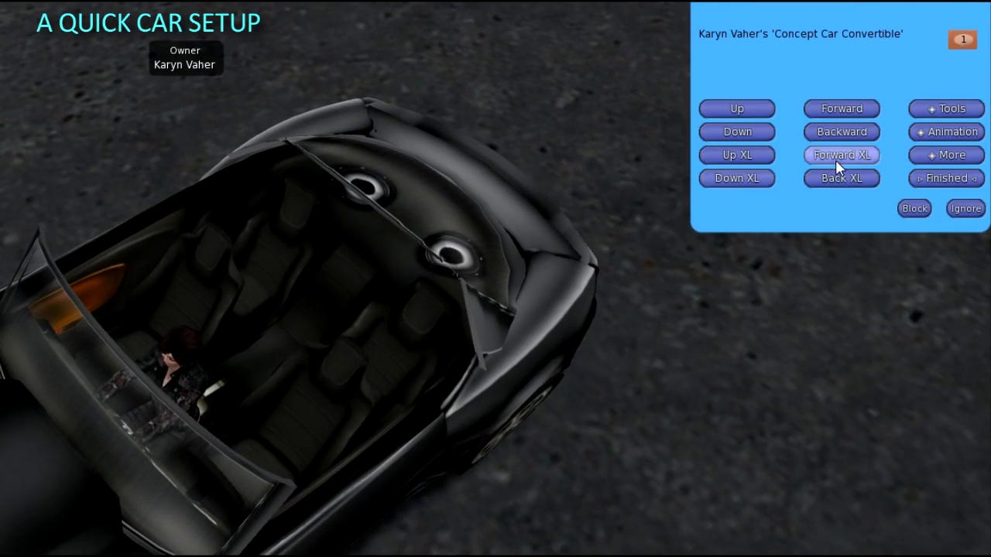
pyautogui.click(840, 178)
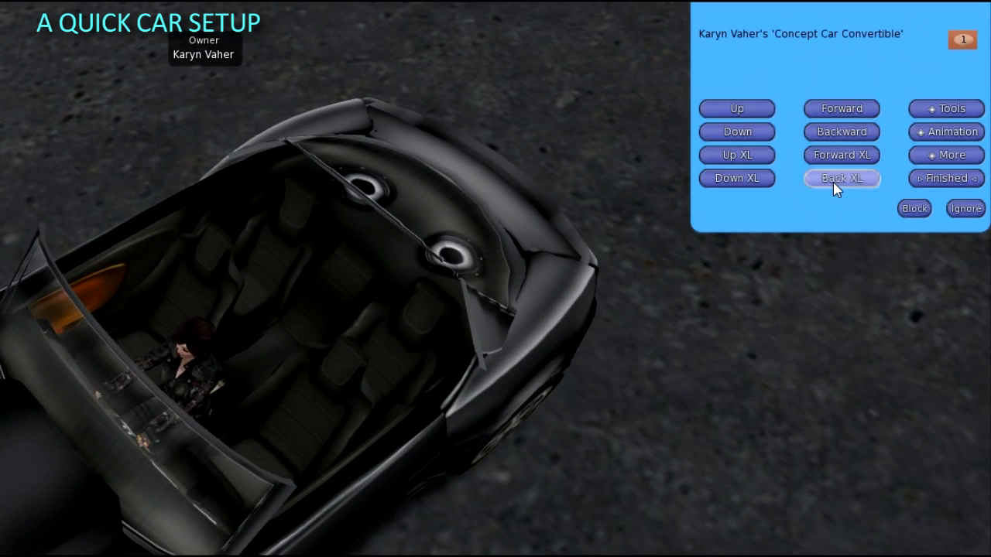
pyautogui.click(834, 184)
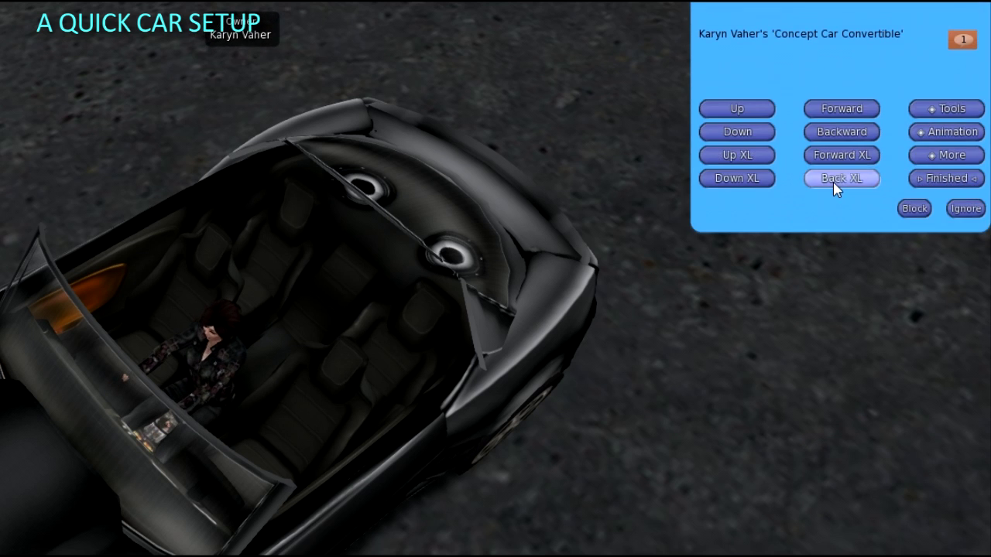
pyautogui.click(834, 184)
pyautogui.click(834, 184)
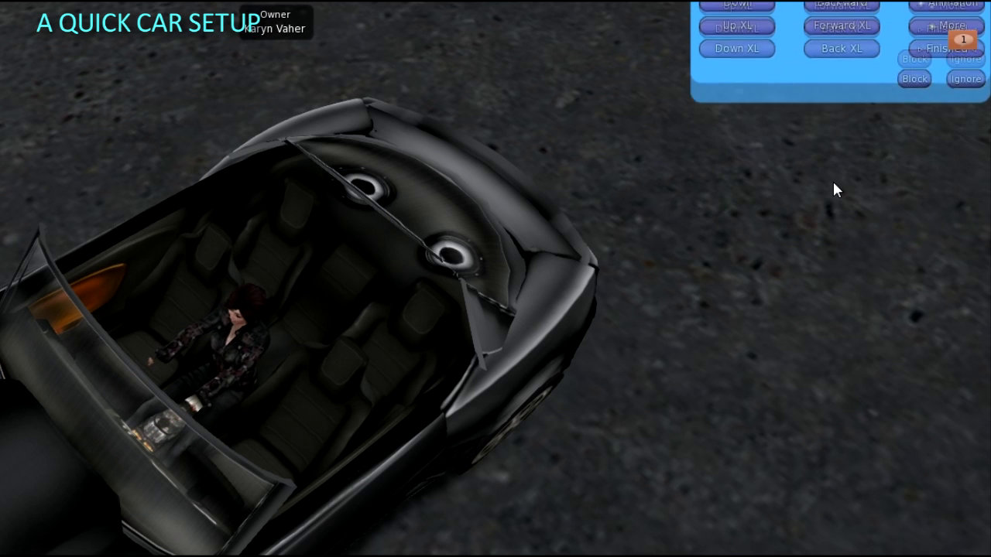
# - Shift the avatar's sit position in Left XL increments from the car's centre over to the driver's seat
pyautogui.click(945, 154)
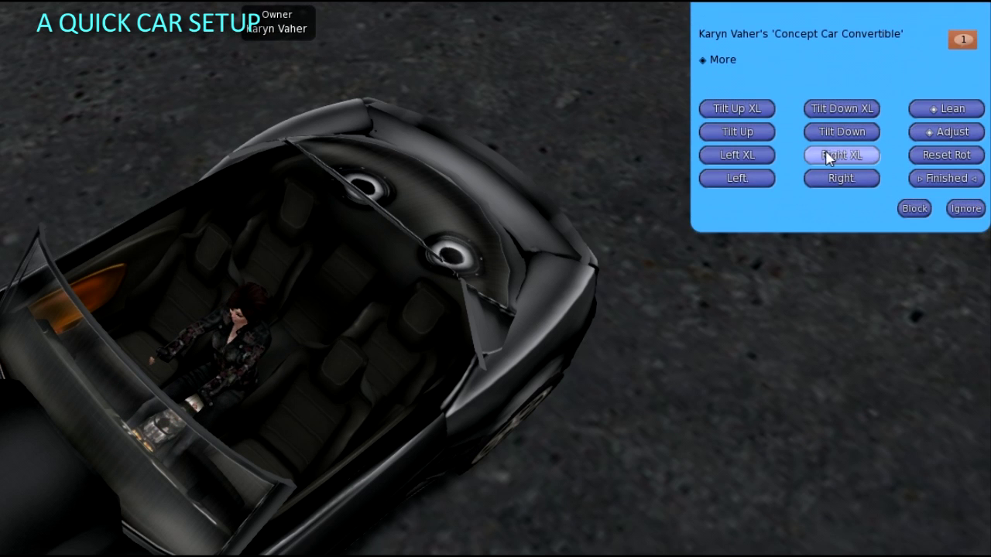
pyautogui.click(737, 155)
pyautogui.click(737, 155)
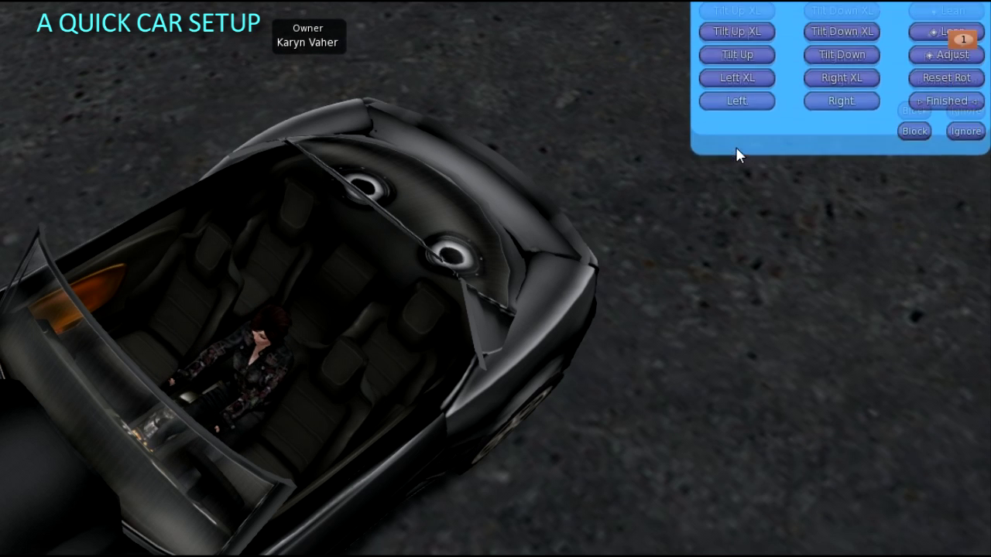
pyautogui.click(737, 155)
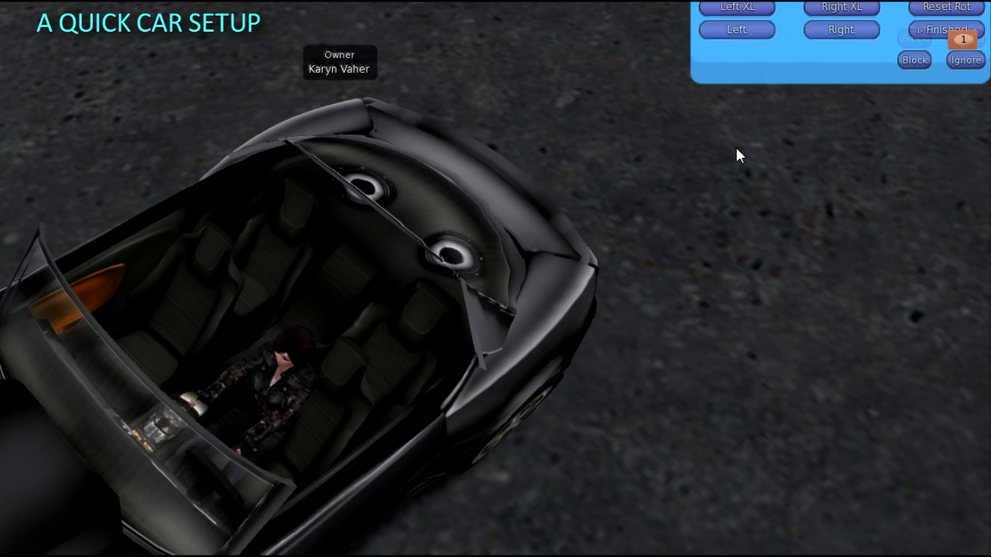
pyautogui.click(738, 155)
pyautogui.click(738, 155)
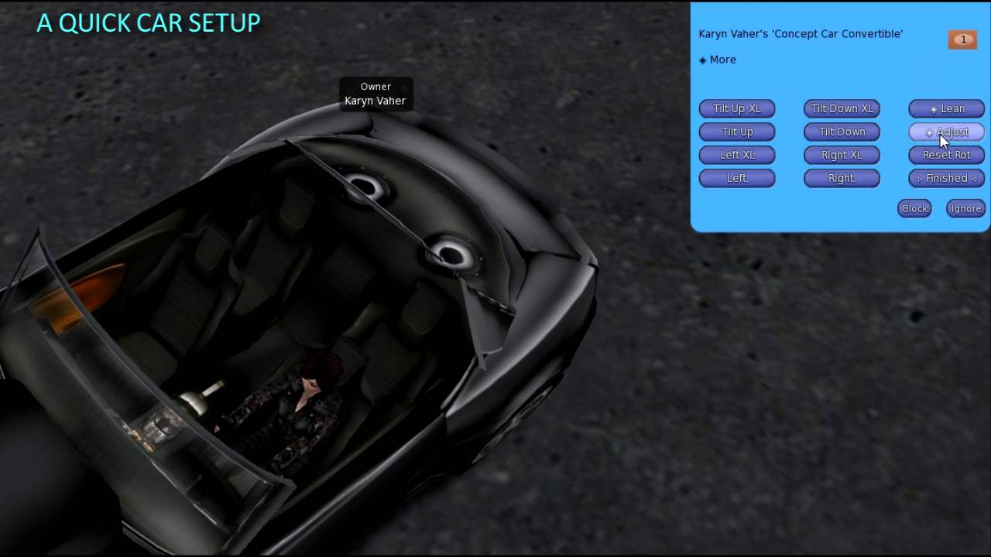
# - Nudge the avatar forward in Forward XL increments and finish the sit position adjustment
pyautogui.click(942, 133)
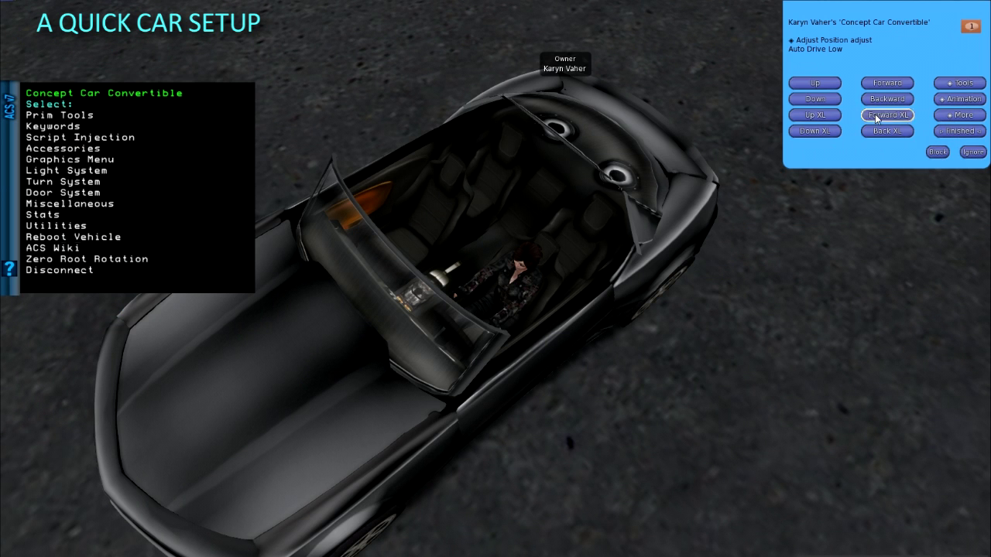
pyautogui.click(874, 117)
pyautogui.click(881, 117)
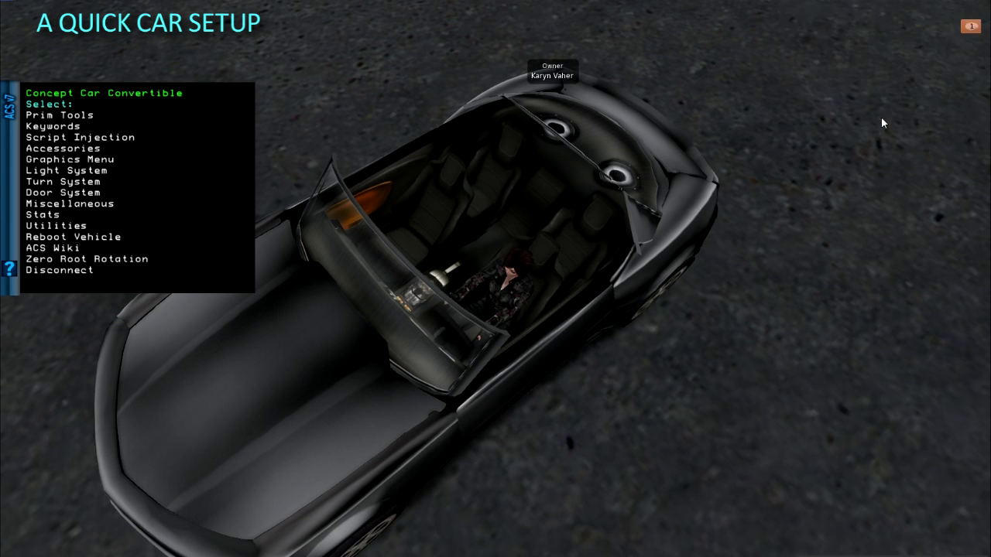
pyautogui.keyDown('ctrl'); pyautogui.keyDown('alt'); pyautogui.moveTo(516, 349); pyautogui.dragTo(515, 287); pyautogui.keyUp('alt'); pyautogui.keyUp('ctrl')
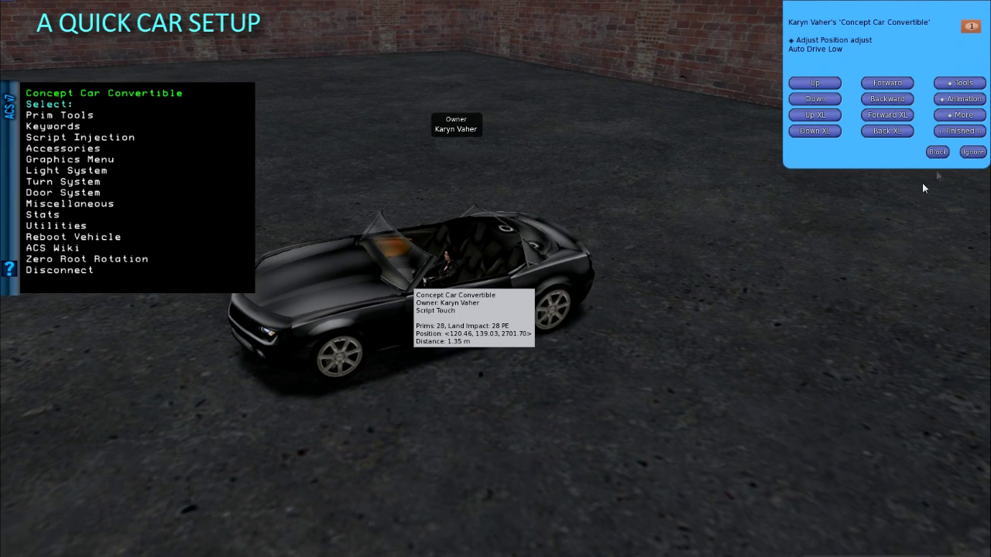
pyautogui.click(959, 132)
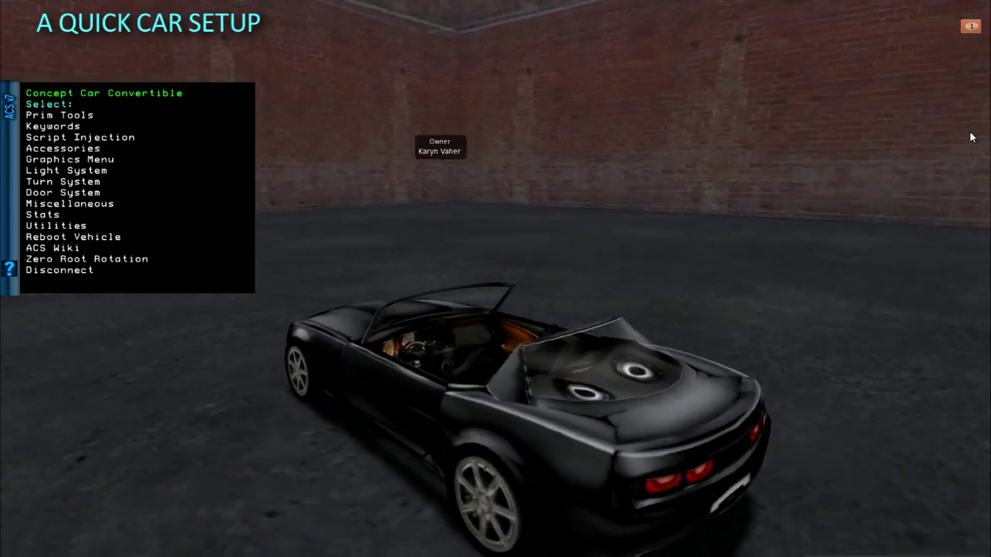
# - Edit the car with Edit linked enabled and add the ACSv7.01 Pivoting Wheel Script to the left front wheel's contents
pyautogui.keyDown('alt'); pyautogui.moveTo(390, 329); pyautogui.dragTo(378, 299); pyautogui.keyUp('alt')
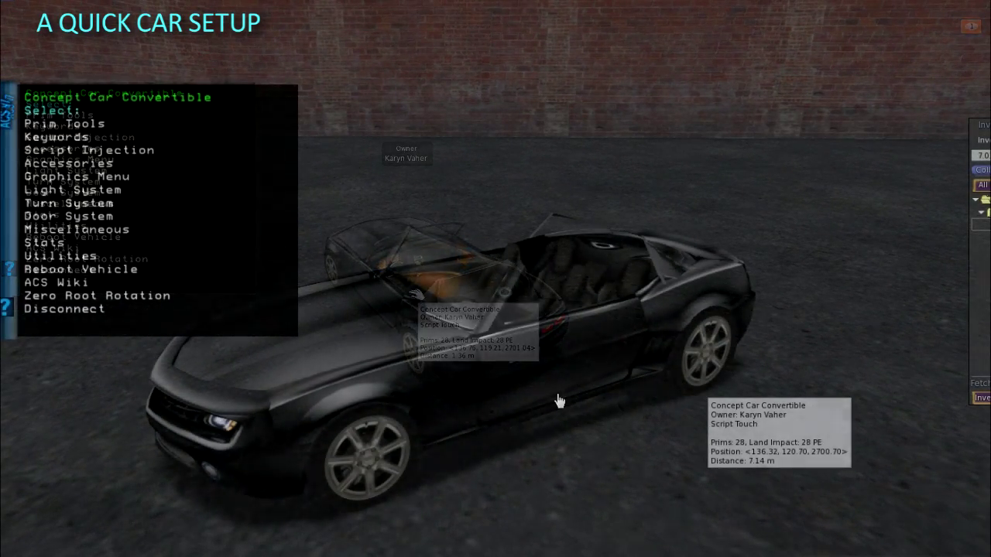
pyautogui.rightClick(476, 392)
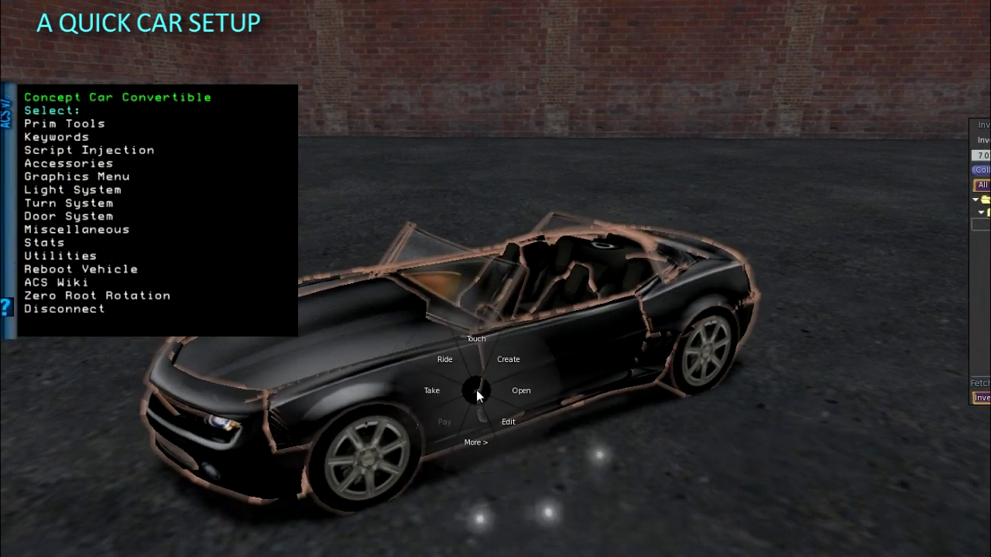
pyautogui.click(514, 420)
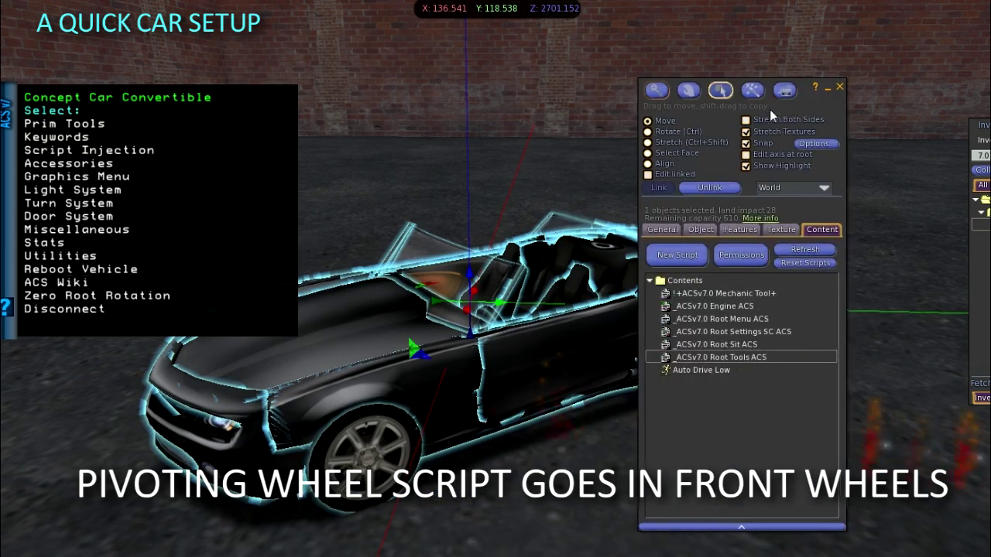
pyautogui.moveTo(770, 109); pyautogui.dragTo(858, 122)
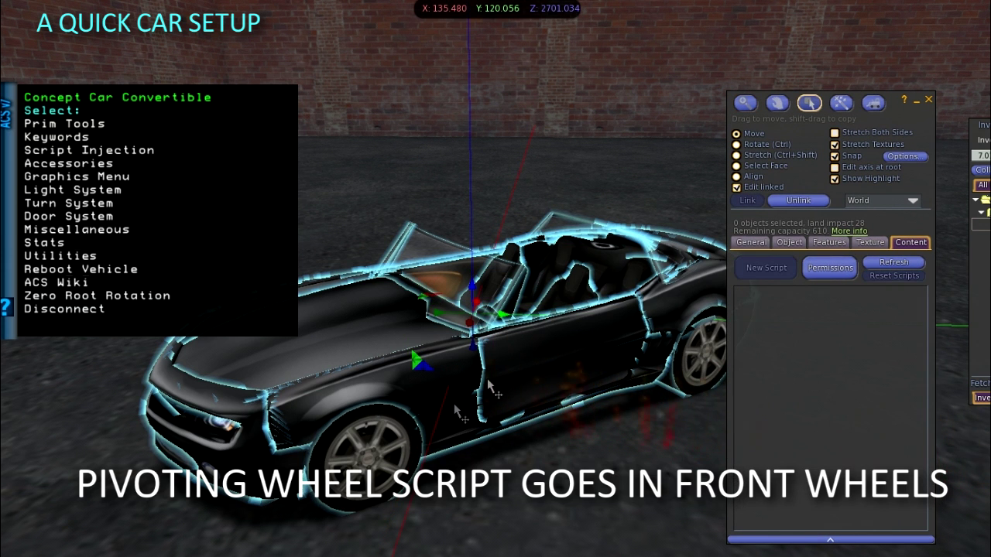
pyautogui.click(380, 468)
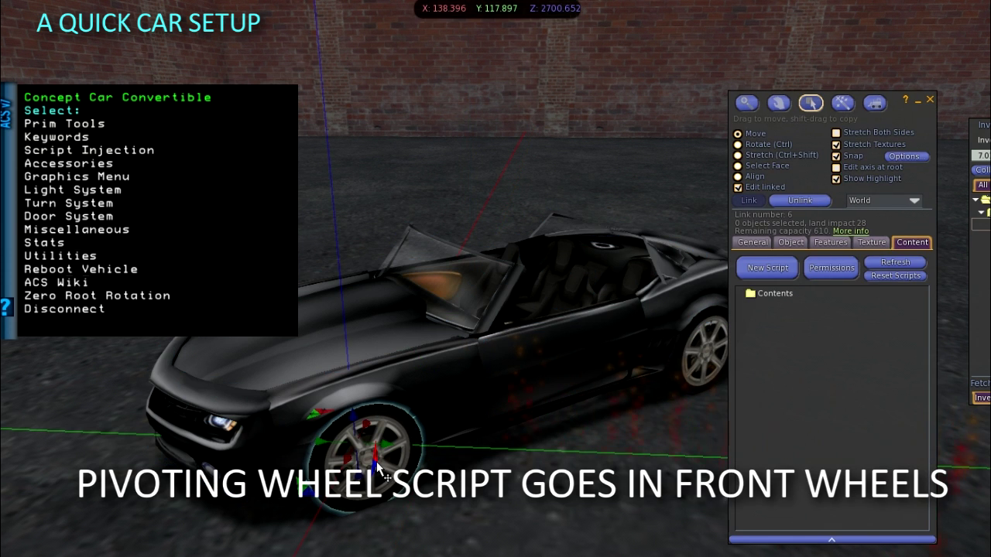
pyautogui.moveTo(861, 122); pyautogui.dragTo(232, 69)
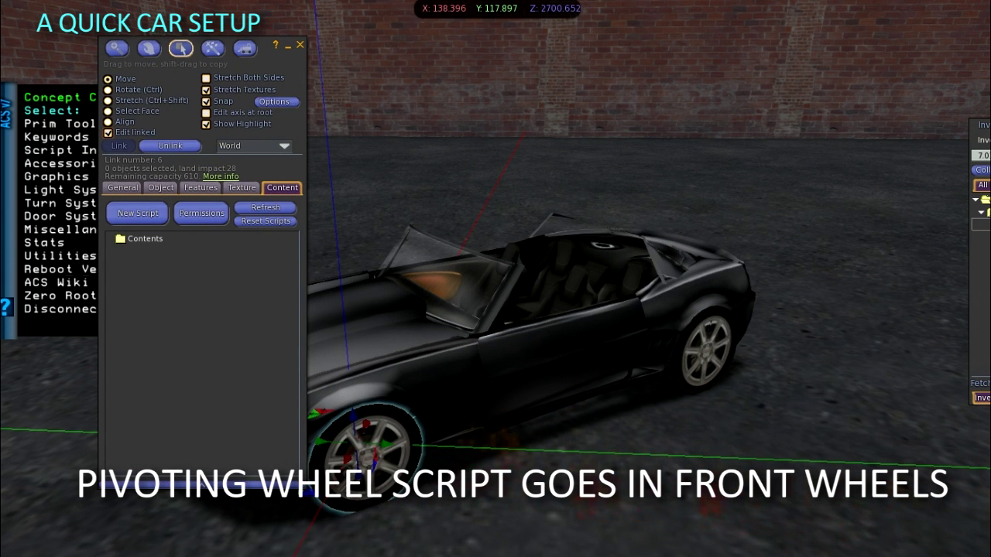
pyautogui.moveTo(613, 272); pyautogui.dragTo(234, 316)
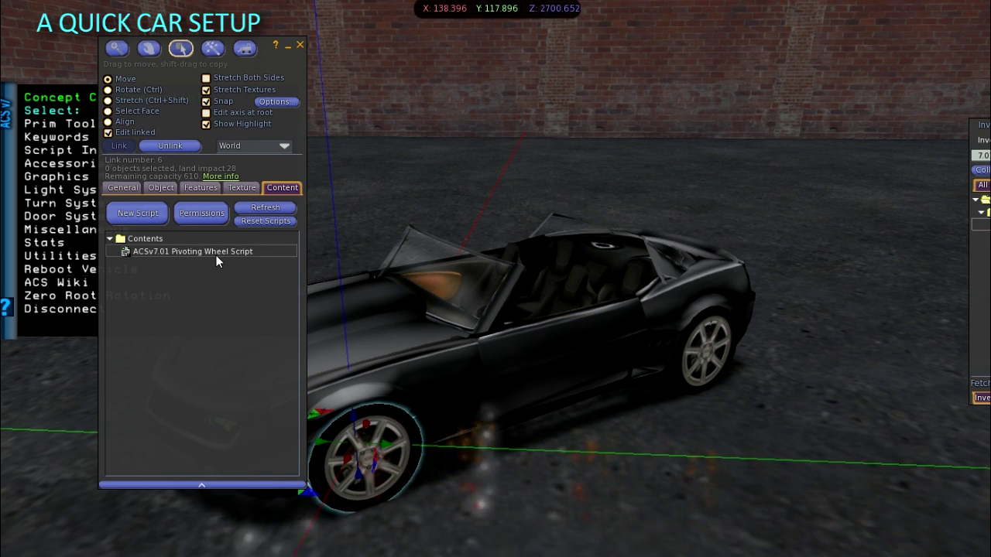
# - Disable next-owner Transfer in the properties of the left front wheel's ACSv7.01 Pivoting Wheel Script
pyautogui.rightClick(216, 257)
pyautogui.click(247, 273)
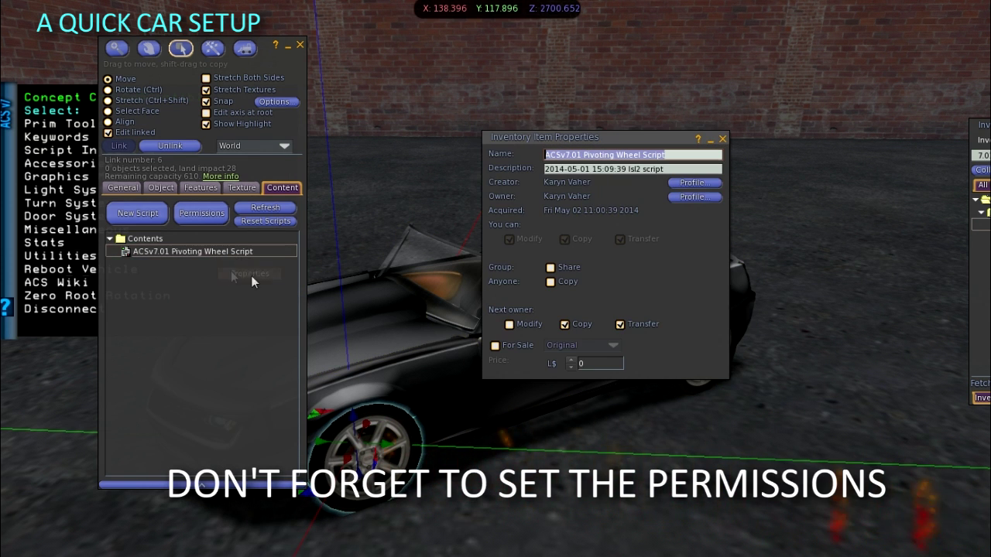
pyautogui.click(619, 325)
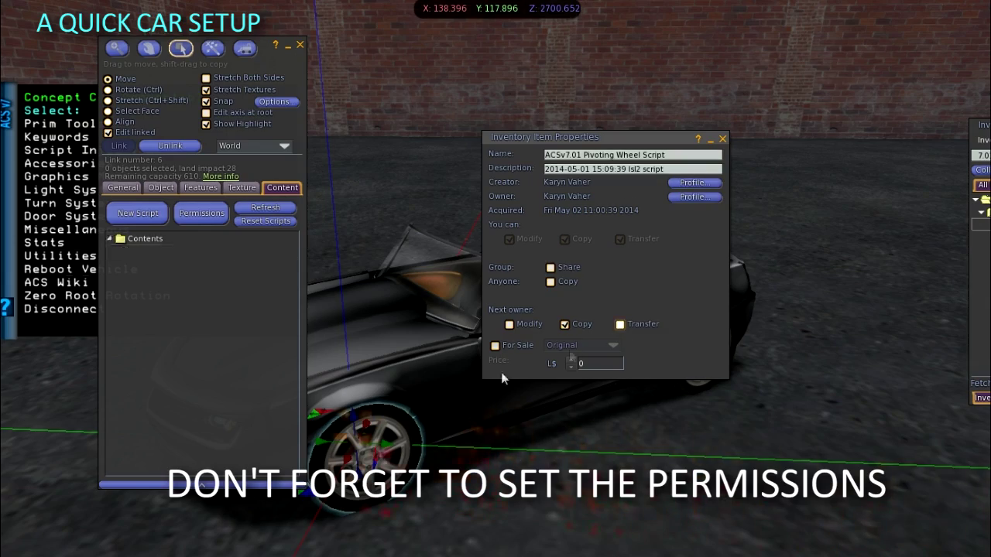
# - Add the ACSv7.01 Pivoting Wheel Script to the right front wheel's contents and disable its next-owner Transfer permission
pyautogui.press('alt')
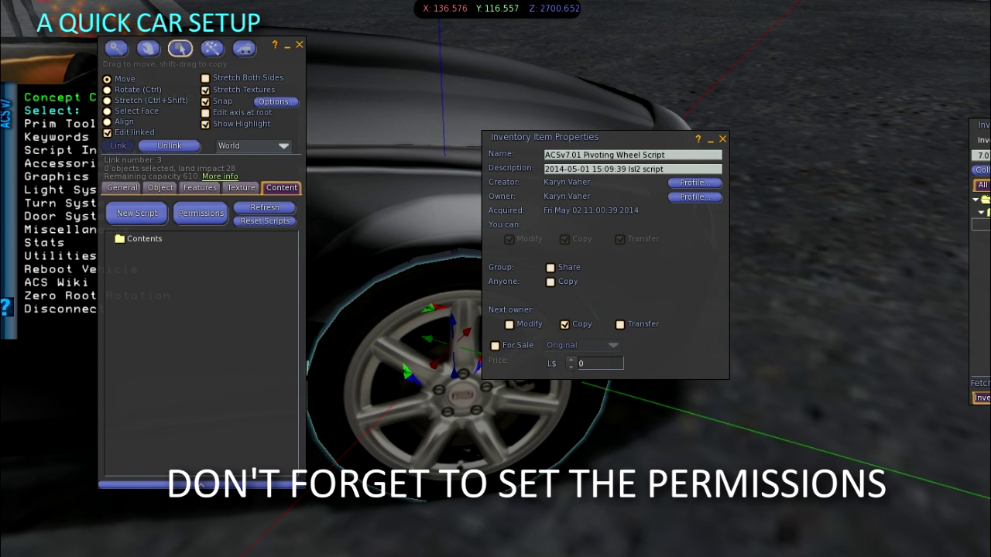
pyautogui.moveTo(284, 354); pyautogui.dragTo(245, 348)
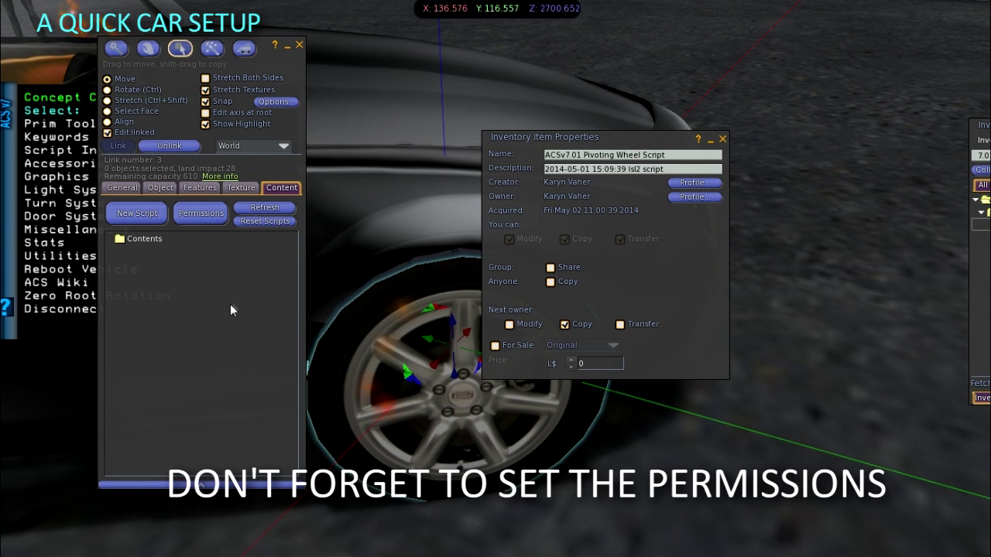
pyautogui.rightClick(225, 252)
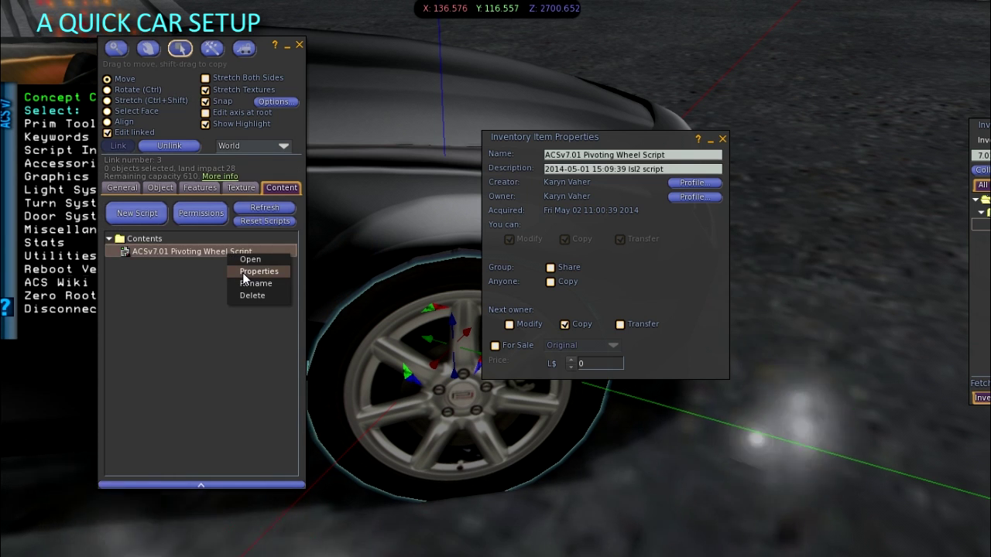
pyautogui.click(242, 273)
pyautogui.click(644, 340)
pyautogui.click(637, 337)
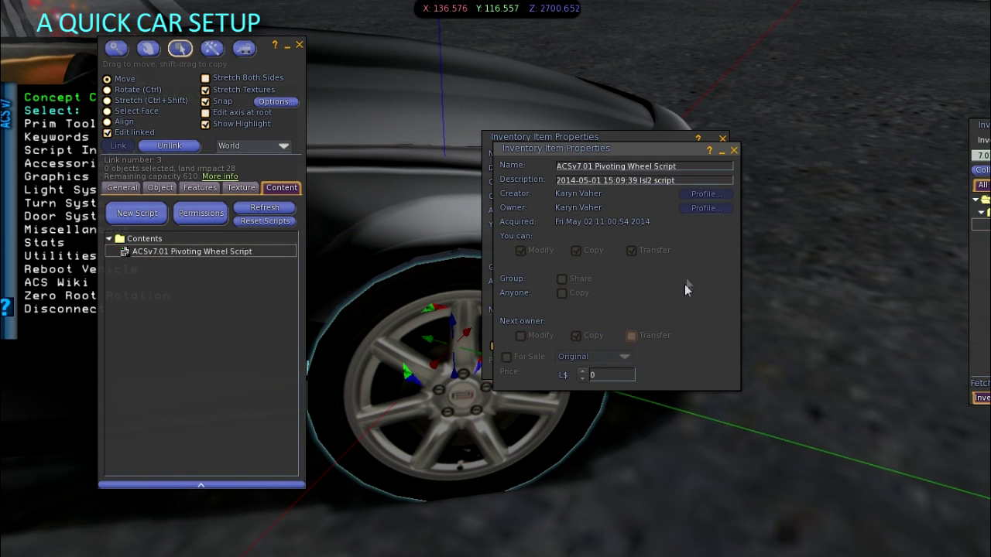
pyautogui.click(733, 151)
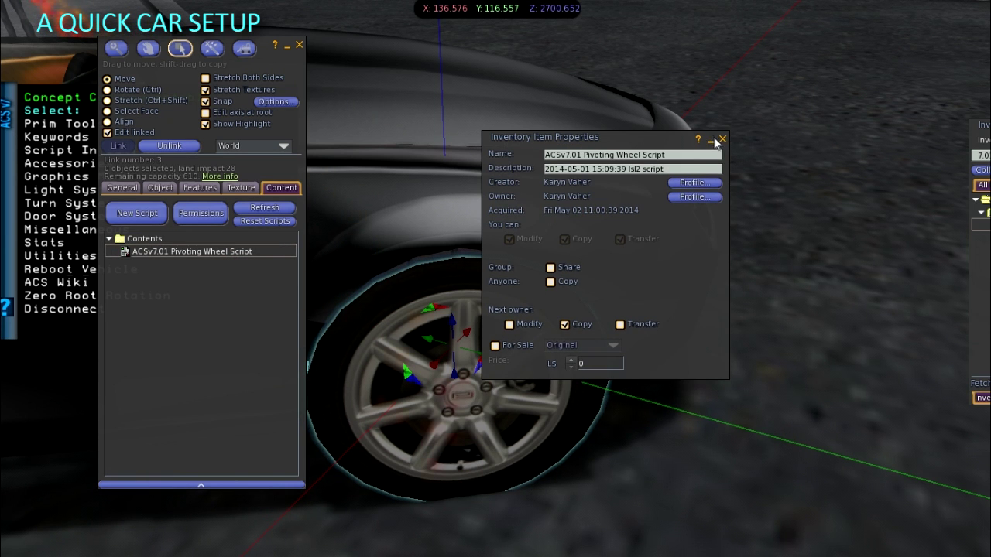
pyautogui.click(720, 139)
# - Add the ACSv7.0 Fixed Wheel Script to the left rear wheel's contents and disable its next-owner Transfer permission
pyautogui.keyDown('alt'); pyautogui.moveTo(511, 414); pyautogui.dragTo(511, 495); pyautogui.keyUp('alt')
pyautogui.keyDown('alt'); pyautogui.moveTo(624, 320); pyautogui.dragTo(526, 321); pyautogui.keyUp('alt')
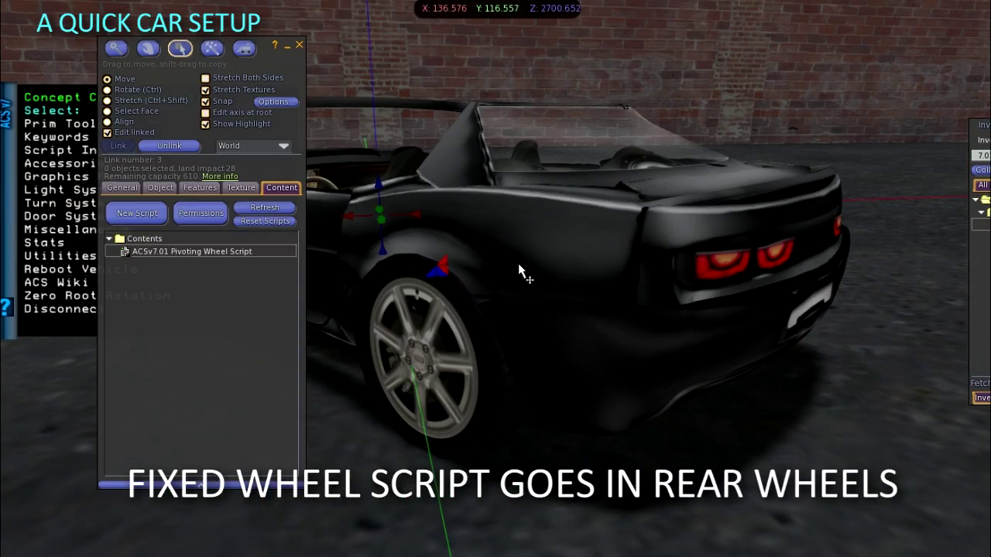
pyautogui.click(428, 396)
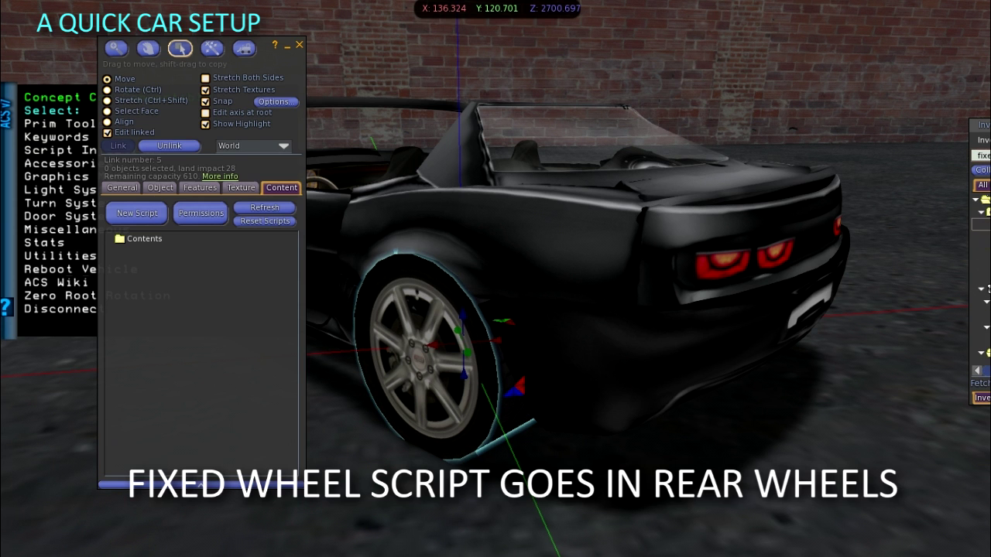
pyautogui.moveTo(981, 224); pyautogui.dragTo(251, 364)
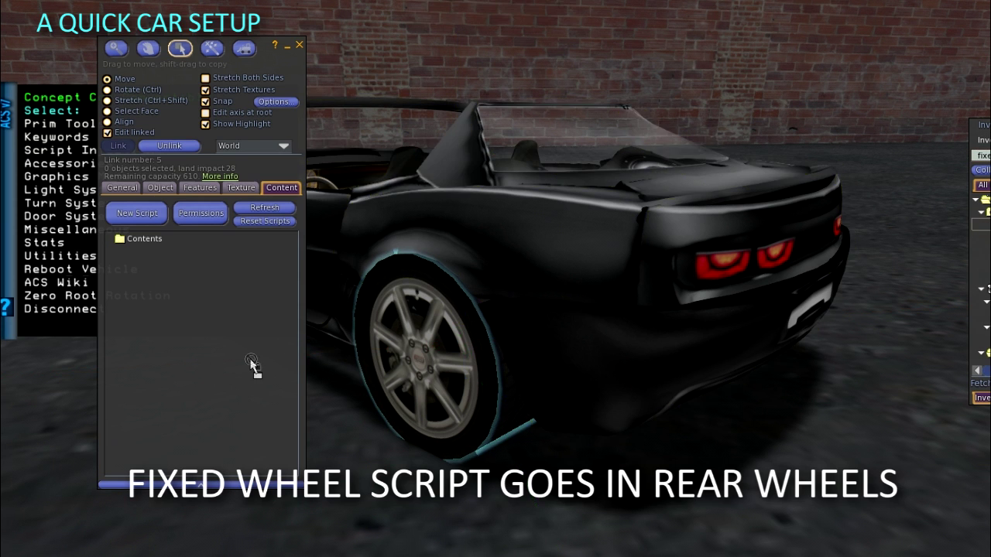
pyautogui.rightClick(215, 253)
pyautogui.click(236, 272)
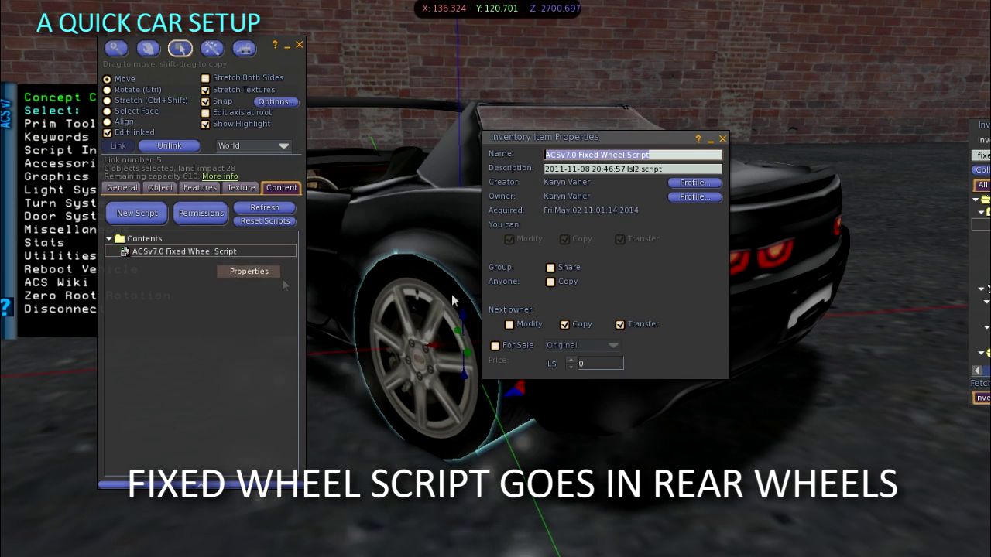
pyautogui.click(619, 325)
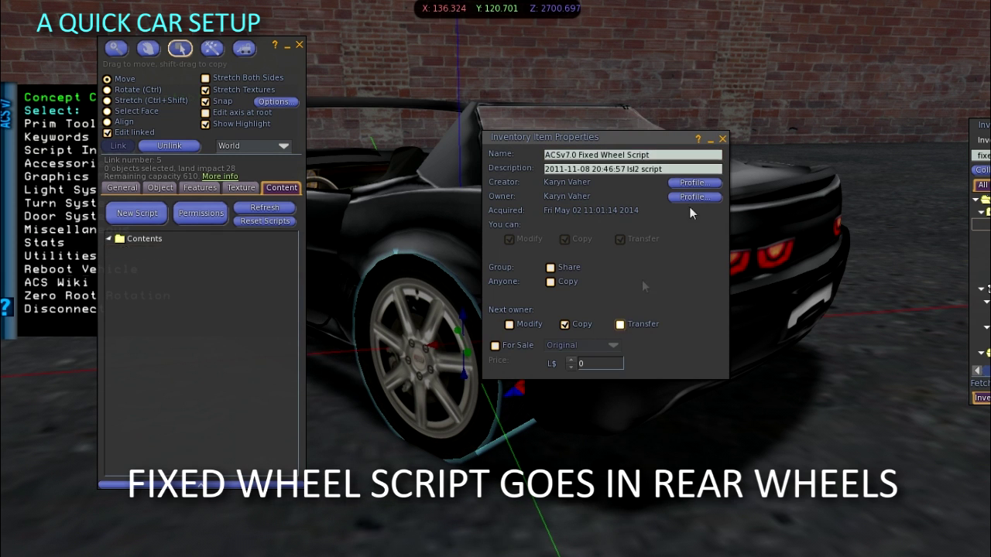
pyautogui.click(722, 139)
# - Add the ACSv7.0 Fixed Wheel Script to the right rear wheel's contents, check its next-owner permissions and finish editing the car
pyautogui.keyDown('alt'); pyautogui.moveTo(684, 325); pyautogui.dragTo(597, 402); pyautogui.keyUp('alt')
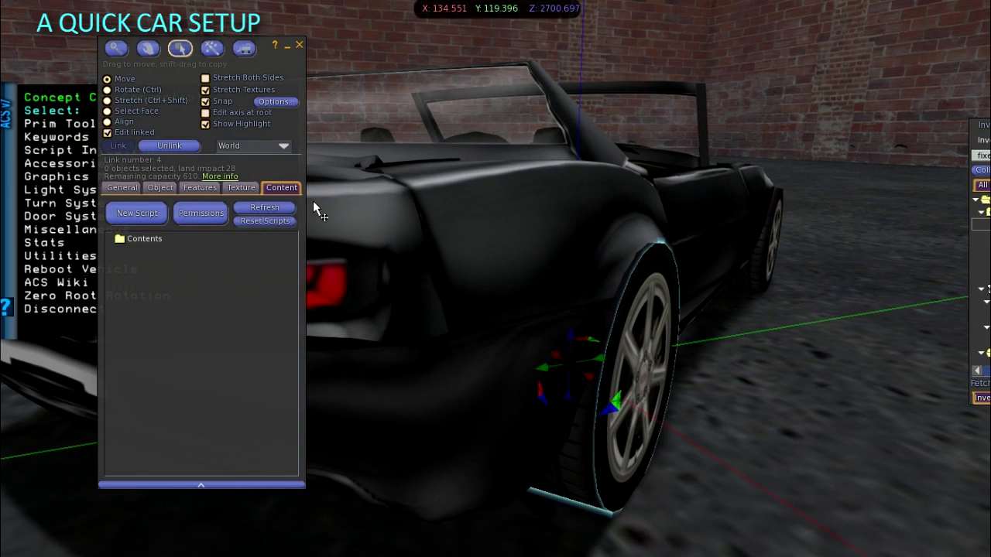
pyautogui.moveTo(980, 223); pyautogui.dragTo(207, 319)
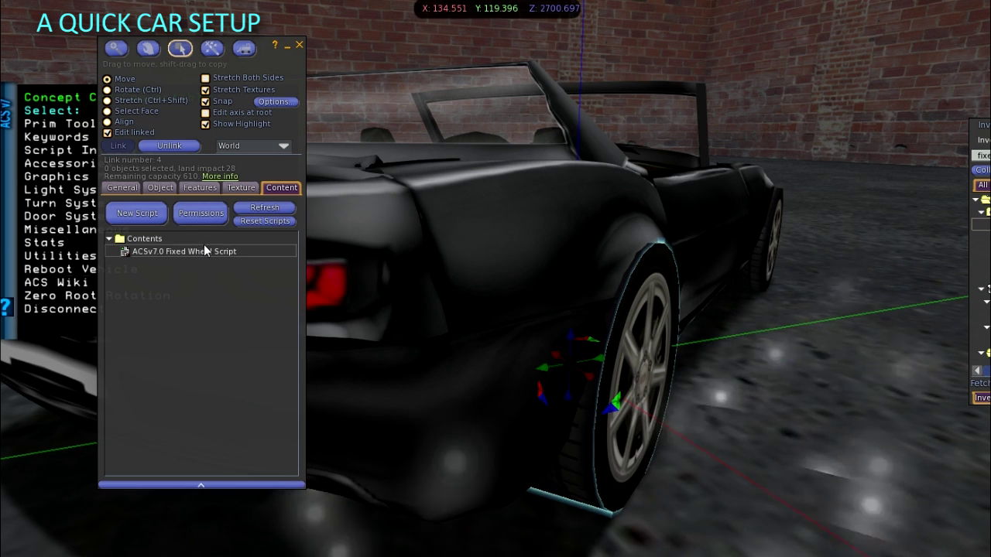
pyautogui.rightClick(206, 249)
pyautogui.click(232, 266)
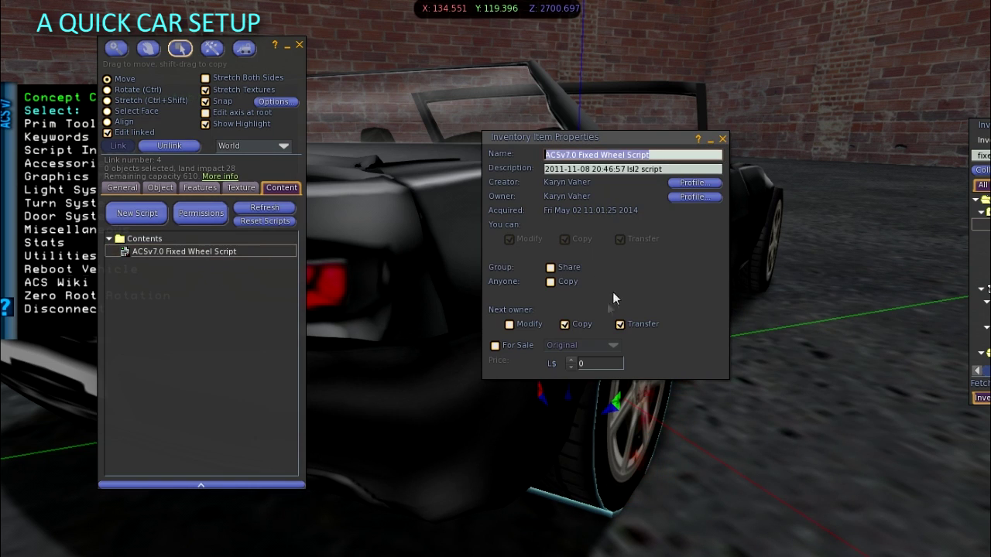
pyautogui.click(722, 139)
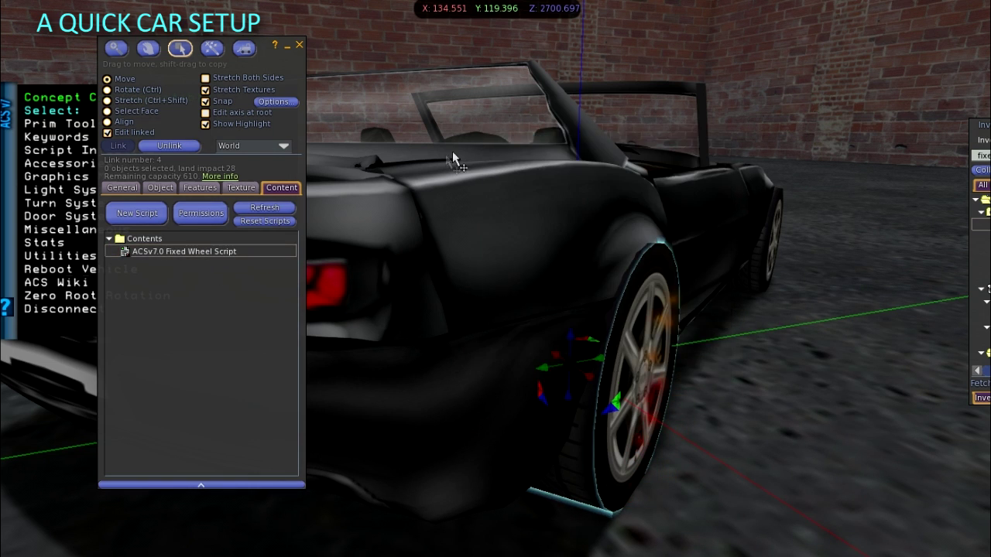
pyautogui.keyDown('ctrl'); pyautogui.keyDown('alt'); pyautogui.moveTo(454, 159); pyautogui.dragTo(404, 248); pyautogui.keyUp('alt'); pyautogui.keyUp('ctrl')
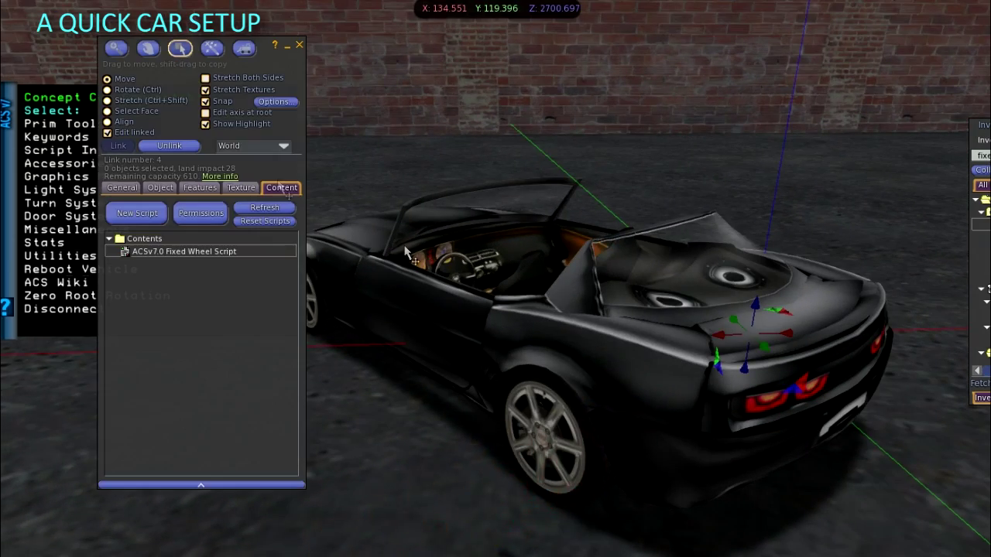
pyautogui.click(299, 46)
# - Ride the convertible and steer it left and right around the room to test the wheels
pyautogui.rightClick(472, 261)
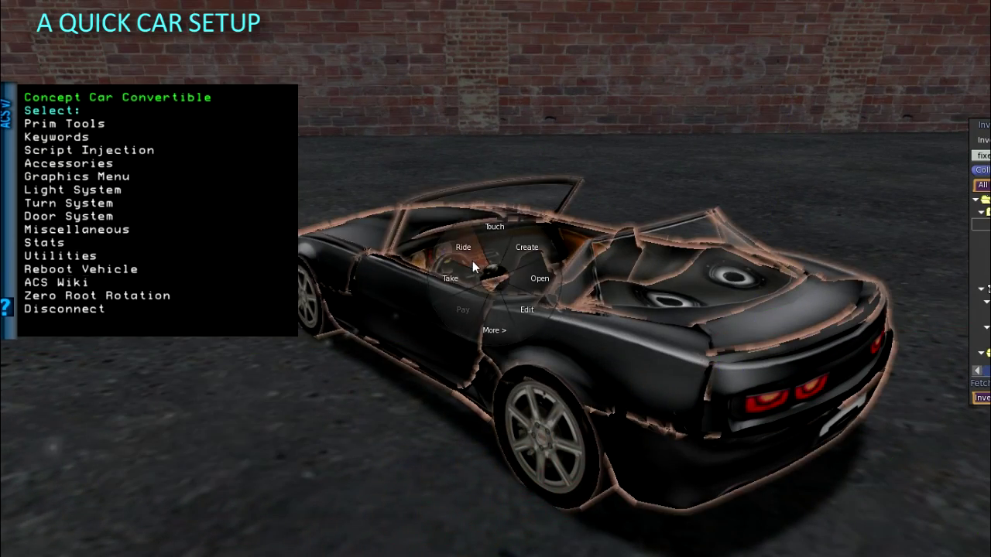
pyautogui.click(469, 257)
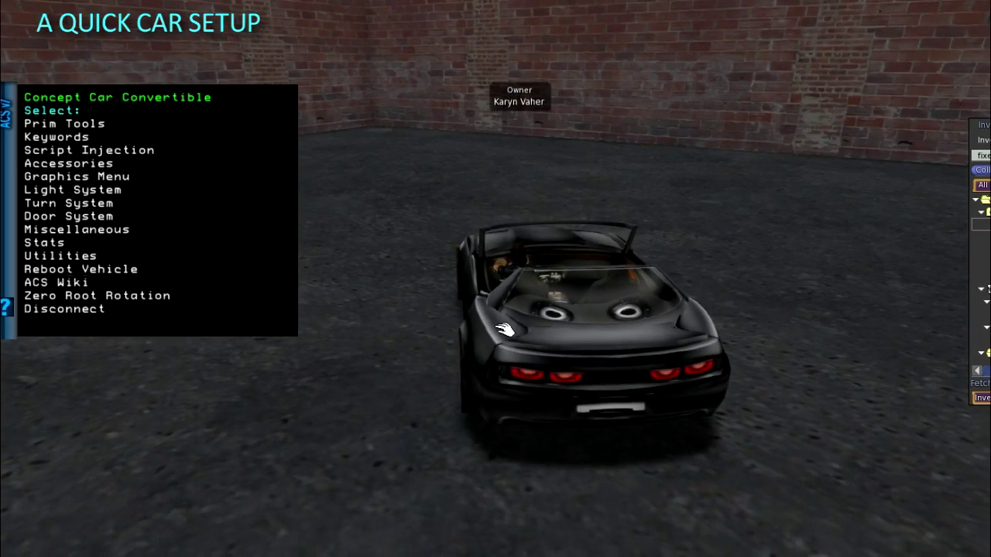
pyautogui.press('Left')
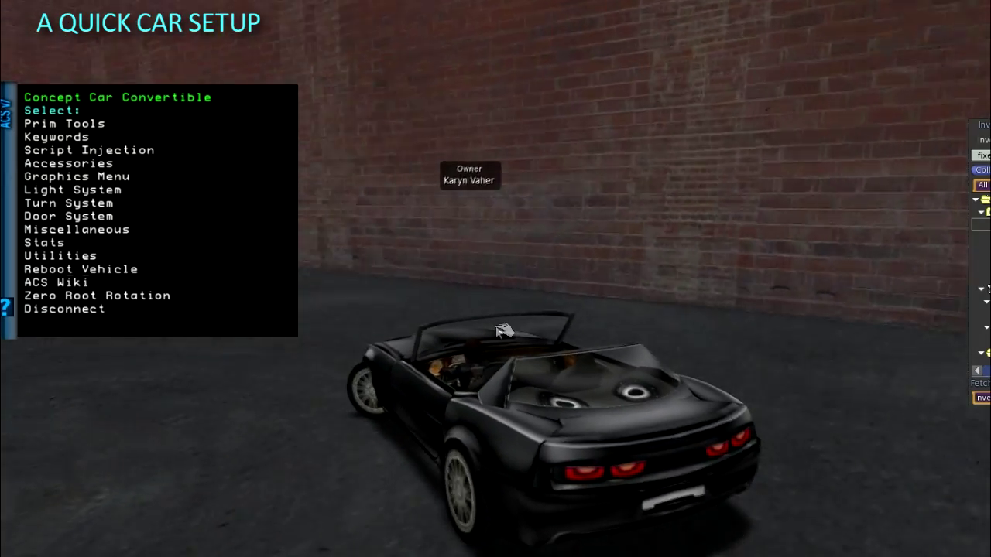
pyautogui.press('Right')
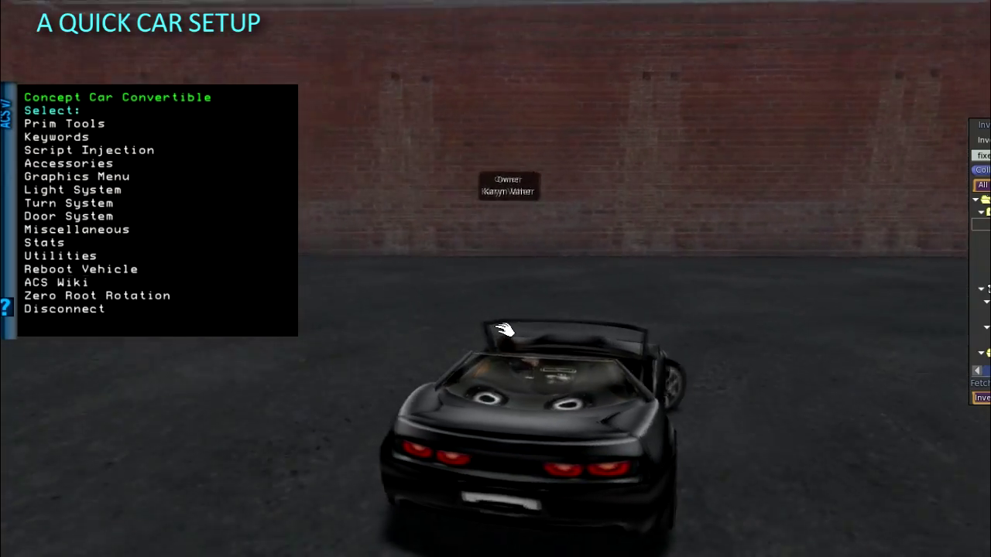
pyautogui.press('Right')
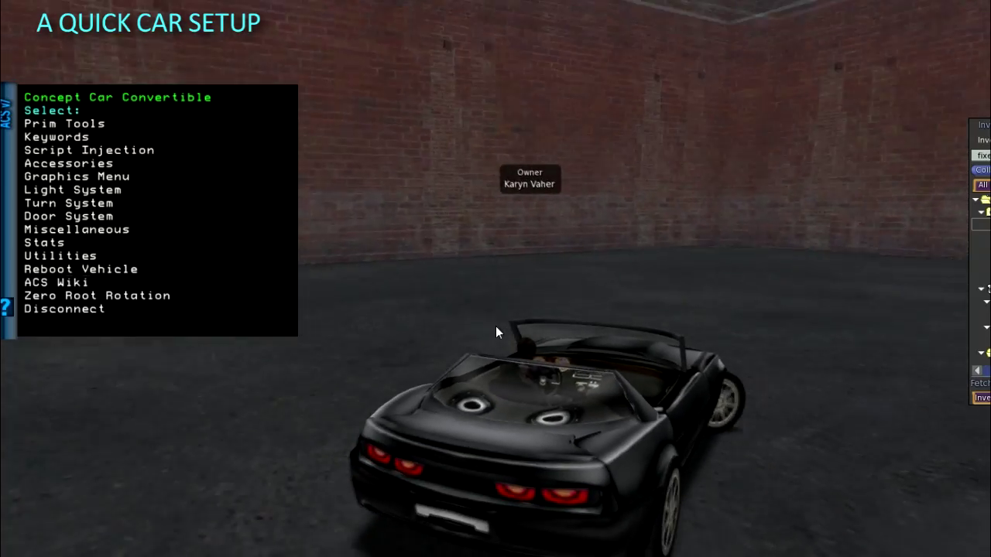
pyautogui.press('Left')
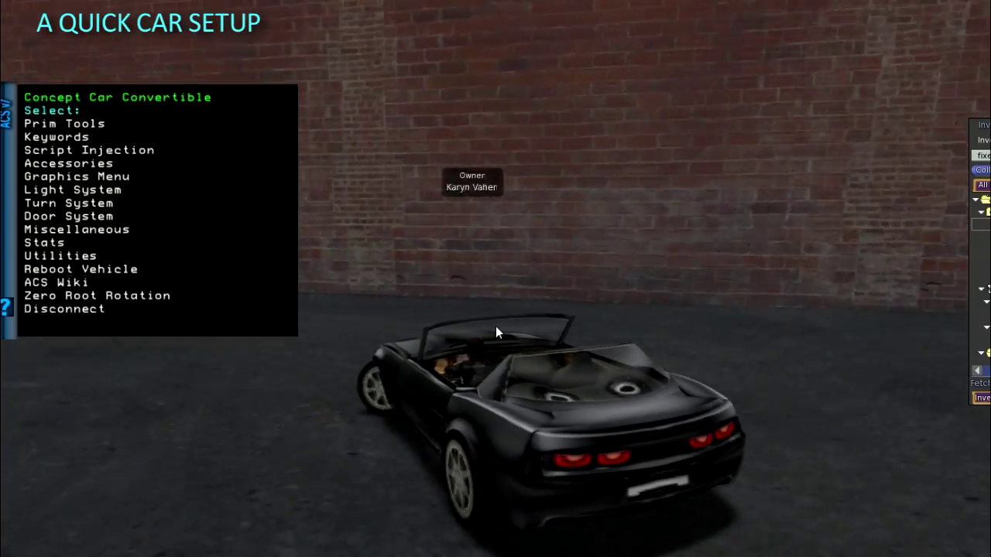
pyautogui.press('Left')
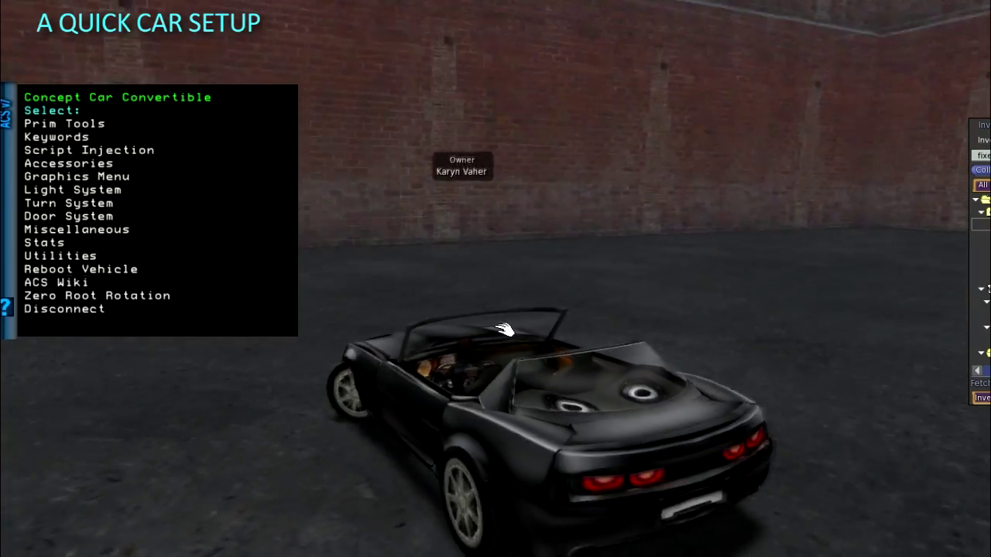
pyautogui.press('Left')
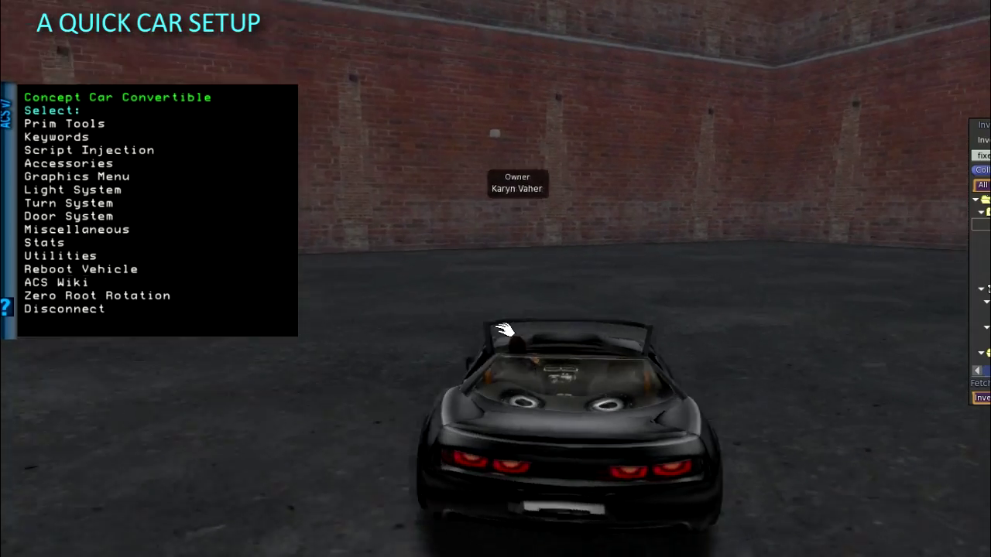
pyautogui.press('Left')
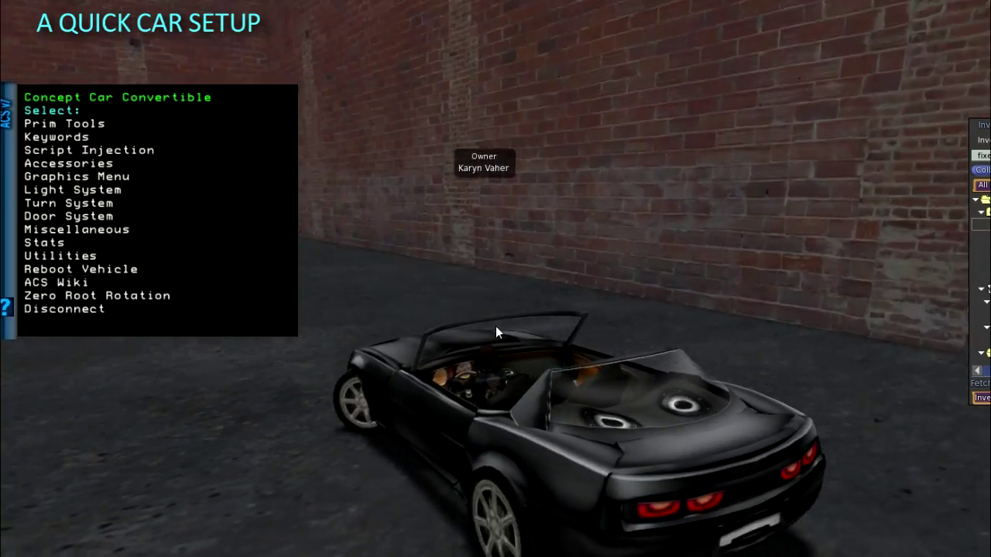
pyautogui.press('Left')
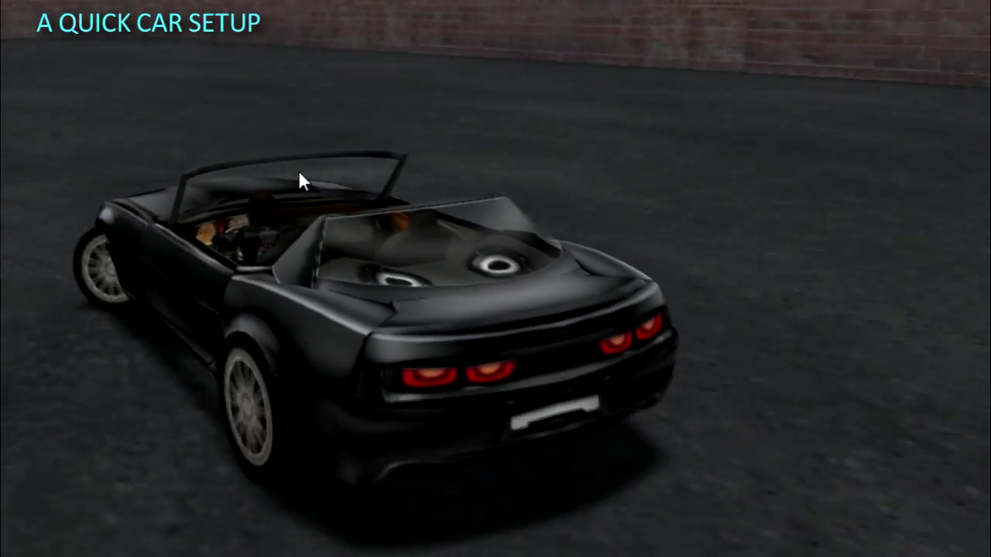
pyautogui.press('Right')
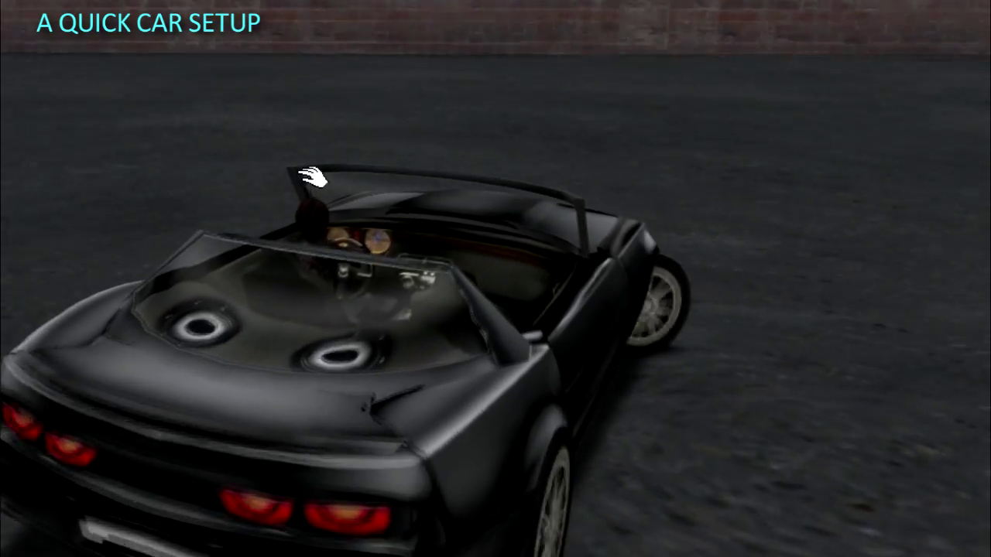